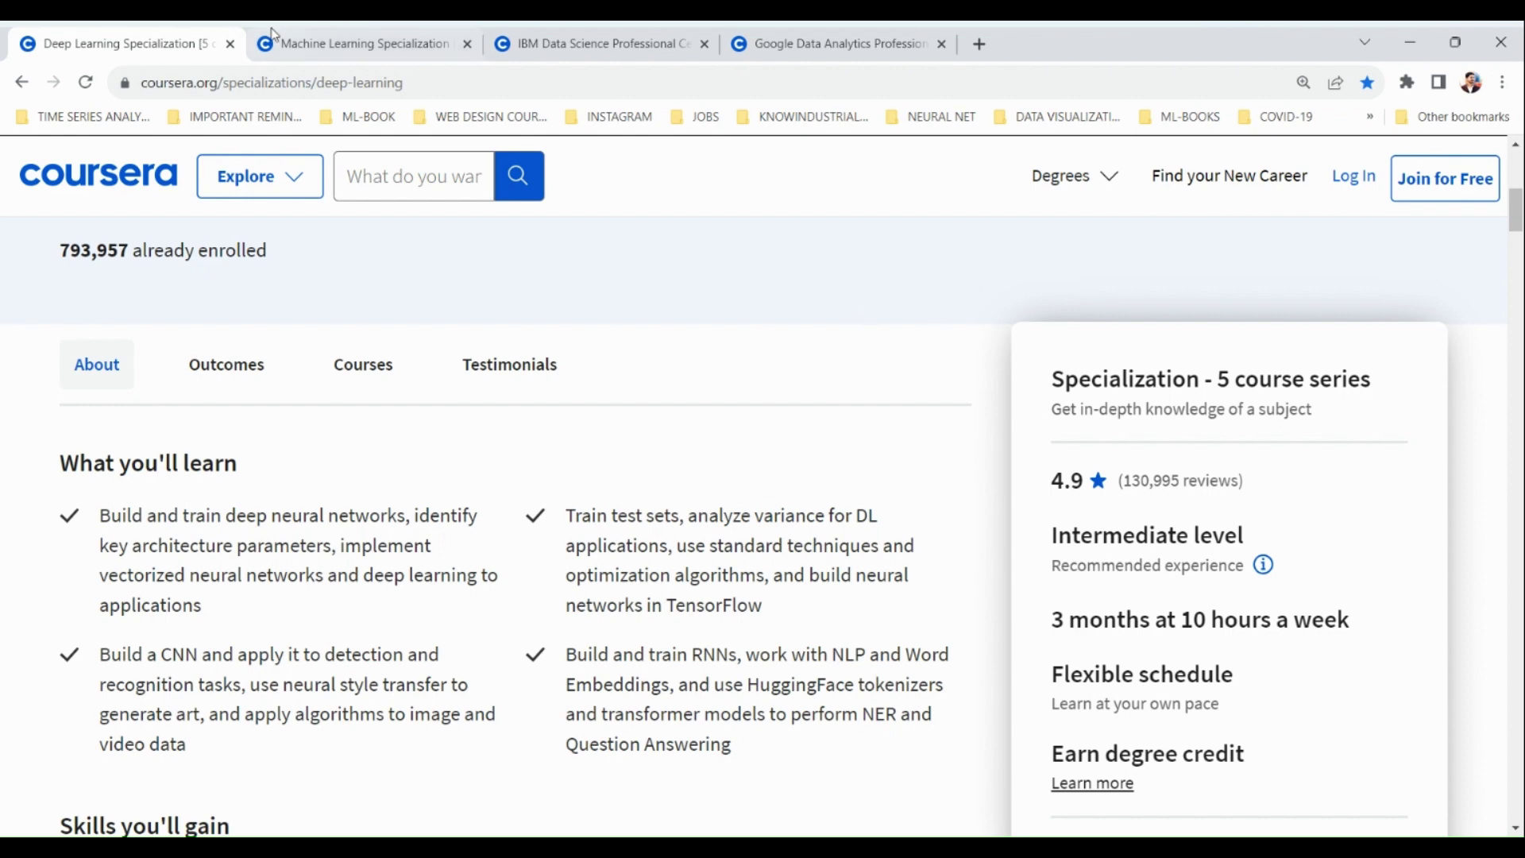
Step: Look through the Google Data Analytics, IBM Data Science, Machine Learning Specialization and Deep Learning Specialization course pages
{"action": "left_click", "coordinate": [326, 36]}
{"action": "left_click", "coordinate": [498, 37]}
{"action": "left_click", "coordinate": [774, 36]}
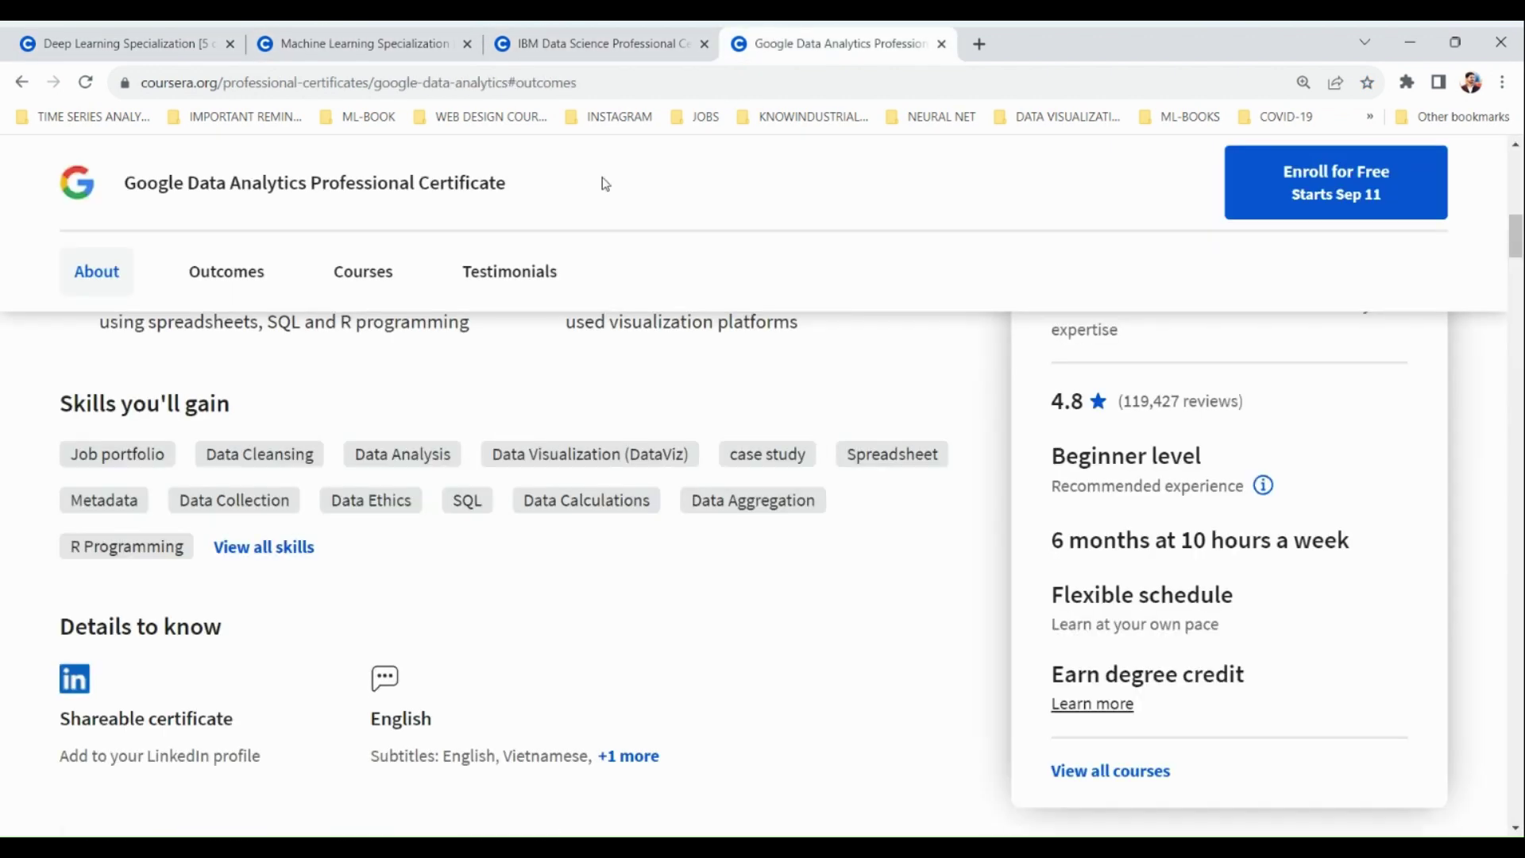
{"action": "scroll", "coordinate": [548, 266], "scroll_direction": "up", "scroll_amount": 10}
{"action": "left_click", "coordinate": [579, 41]}
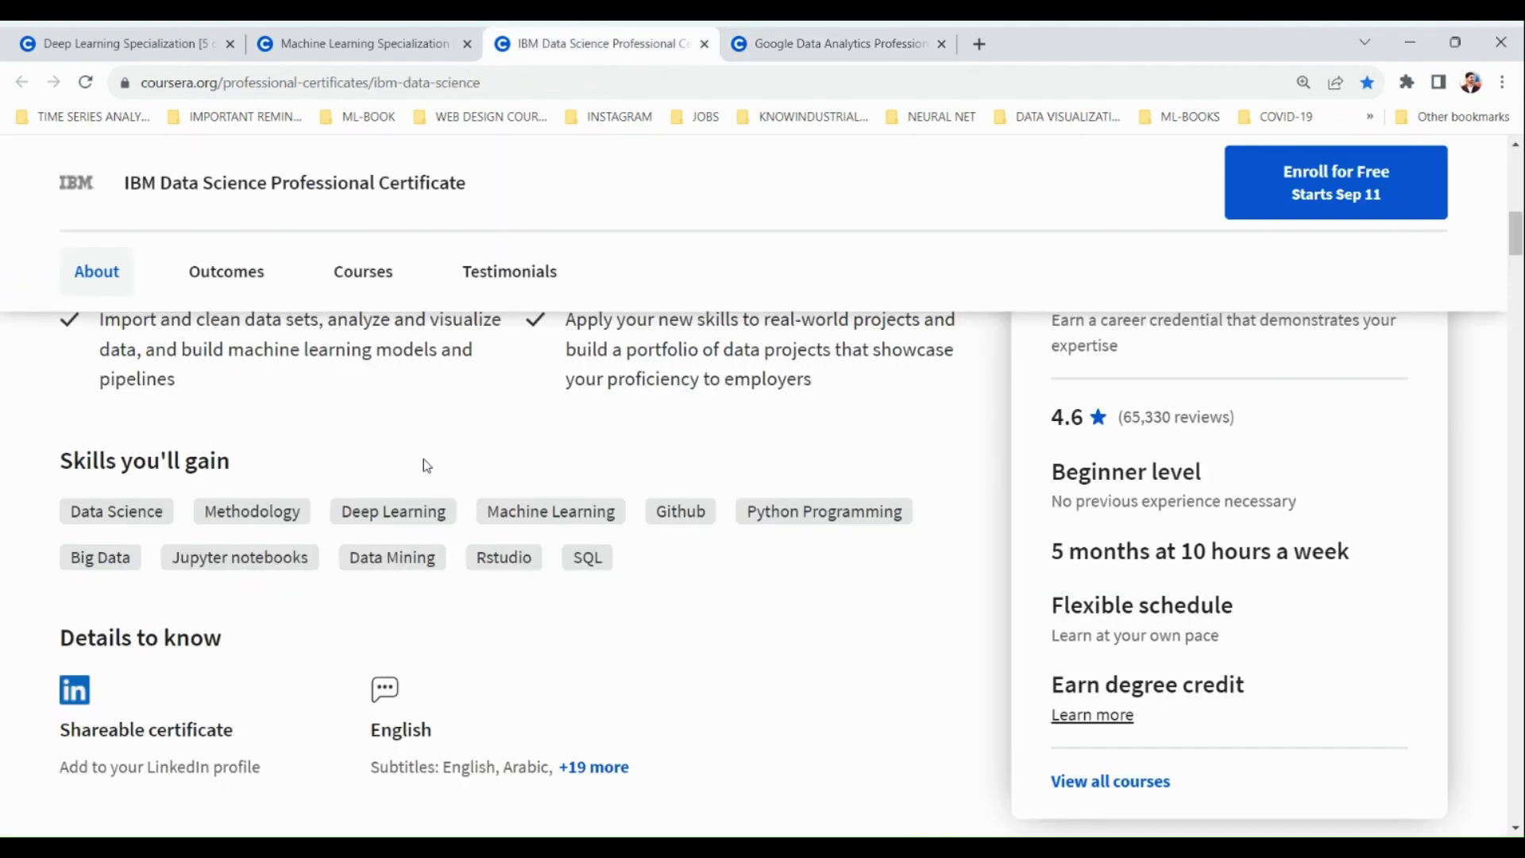
{"action": "scroll", "coordinate": [427, 466], "scroll_direction": "up", "scroll_amount": 10}
{"action": "left_click", "coordinate": [423, 43]}
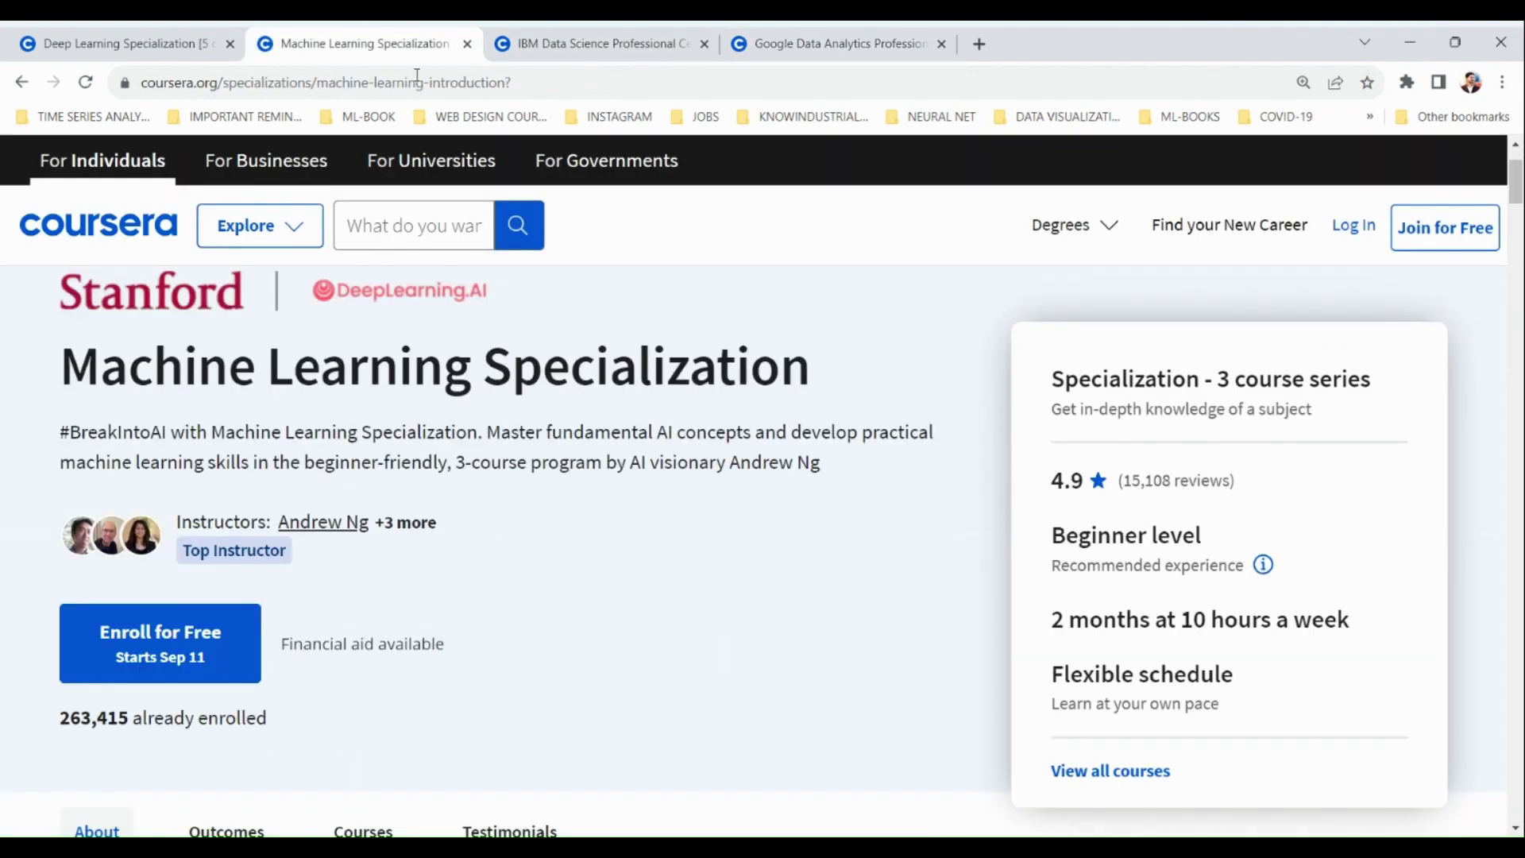
{"action": "left_click", "coordinate": [250, 226]}
{"action": "key", "text": "Escape"}
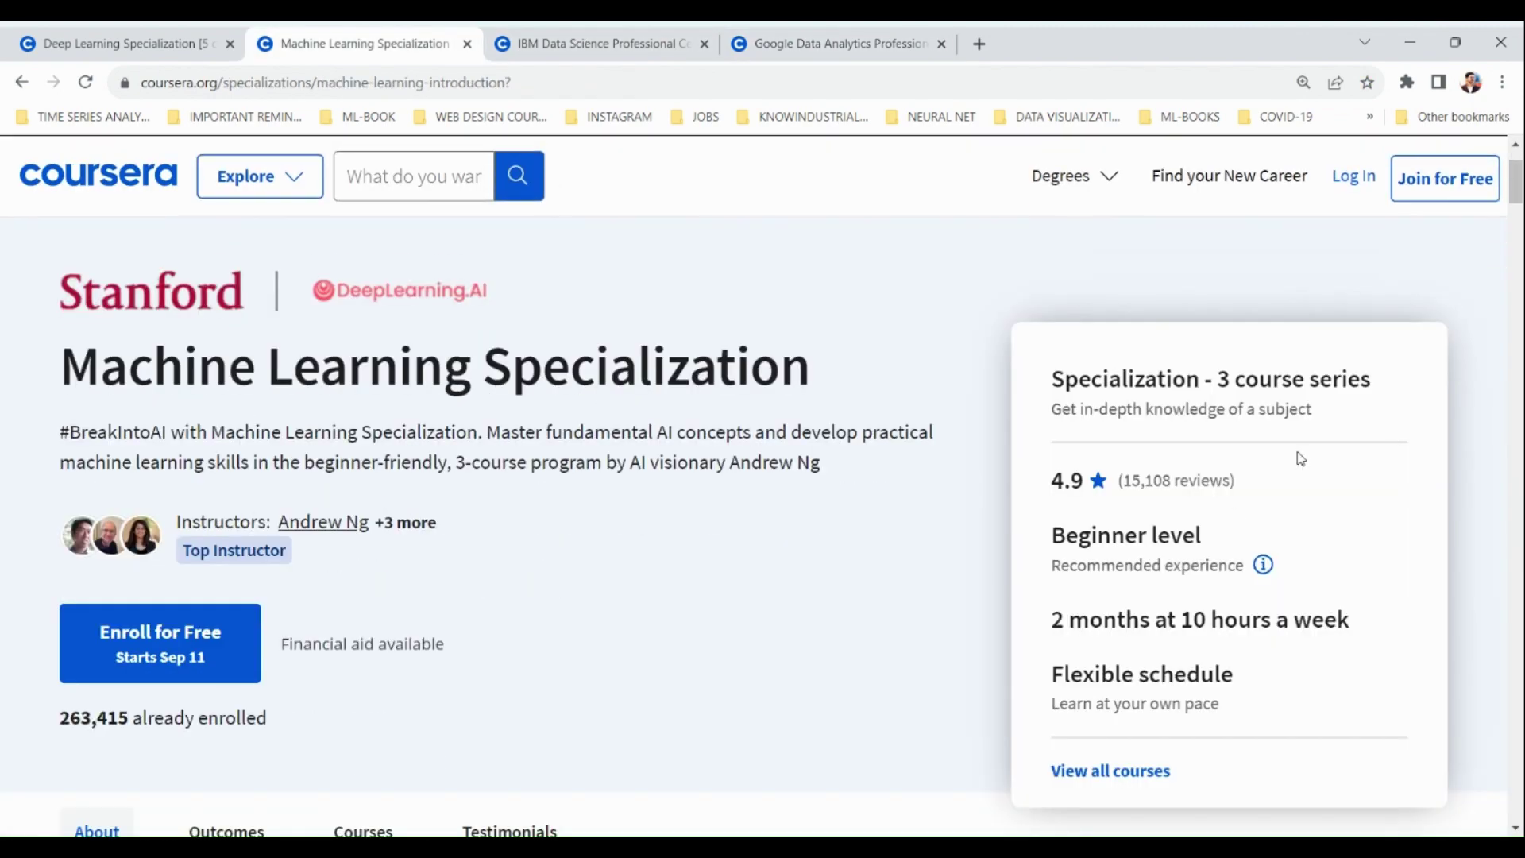
{"action": "left_click", "coordinate": [196, 32]}
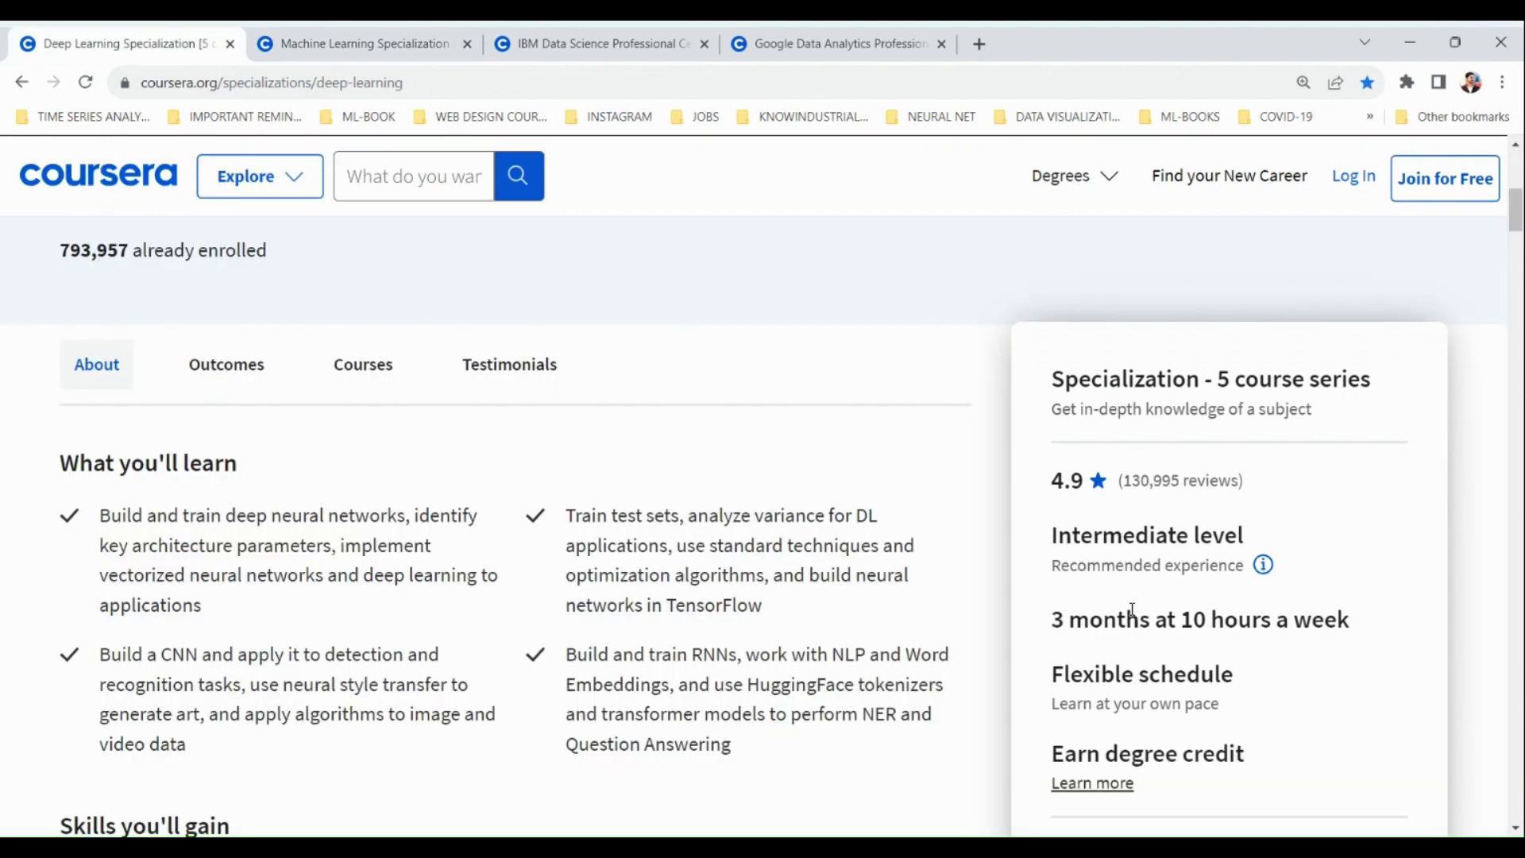
{"action": "scroll", "coordinate": [874, 628], "scroll_direction": "up", "scroll_amount": 5}
{"action": "scroll", "coordinate": [929, 457], "scroll_direction": "down", "scroll_amount": 3}
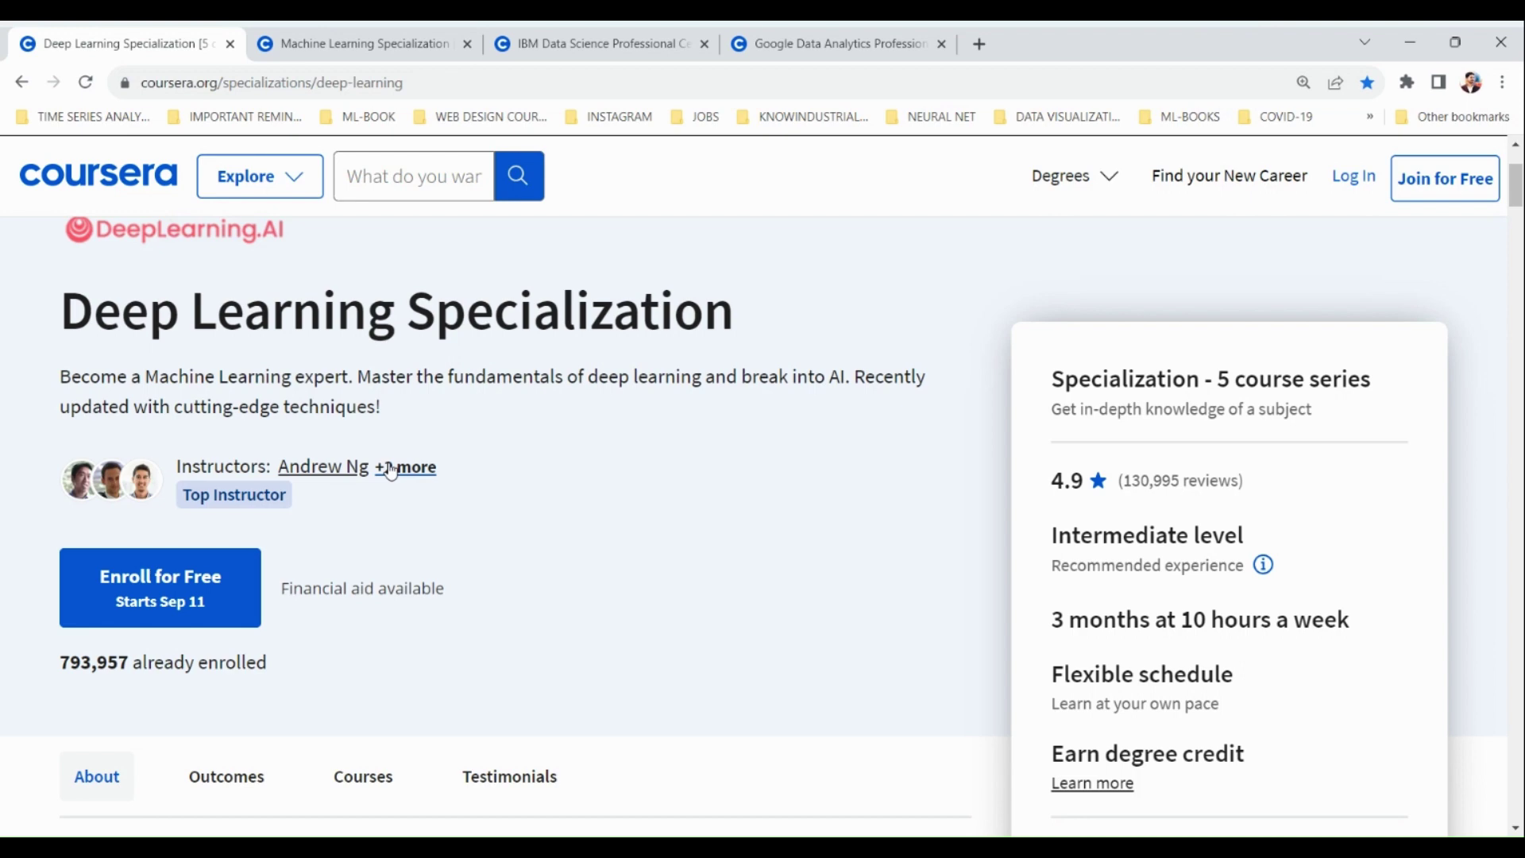
Step: Review the instructor, enrollment and financial aid details on the Machine Learning, IBM Data Science and Google Data Analytics pages
{"action": "left_click", "coordinate": [403, 31]}
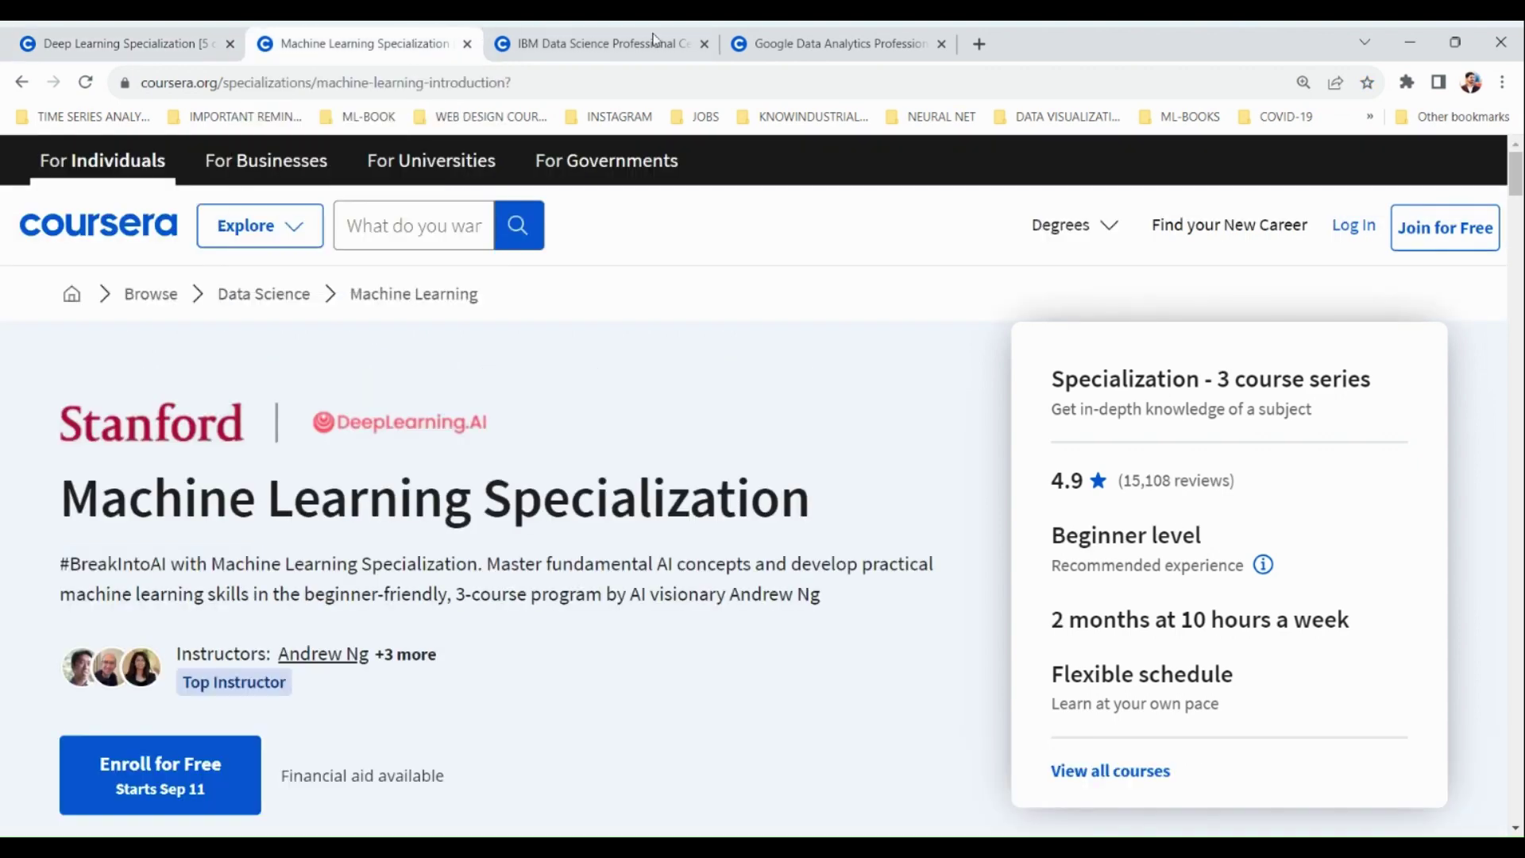
{"action": "scroll", "coordinate": [594, 437], "scroll_direction": "down", "scroll_amount": 1}
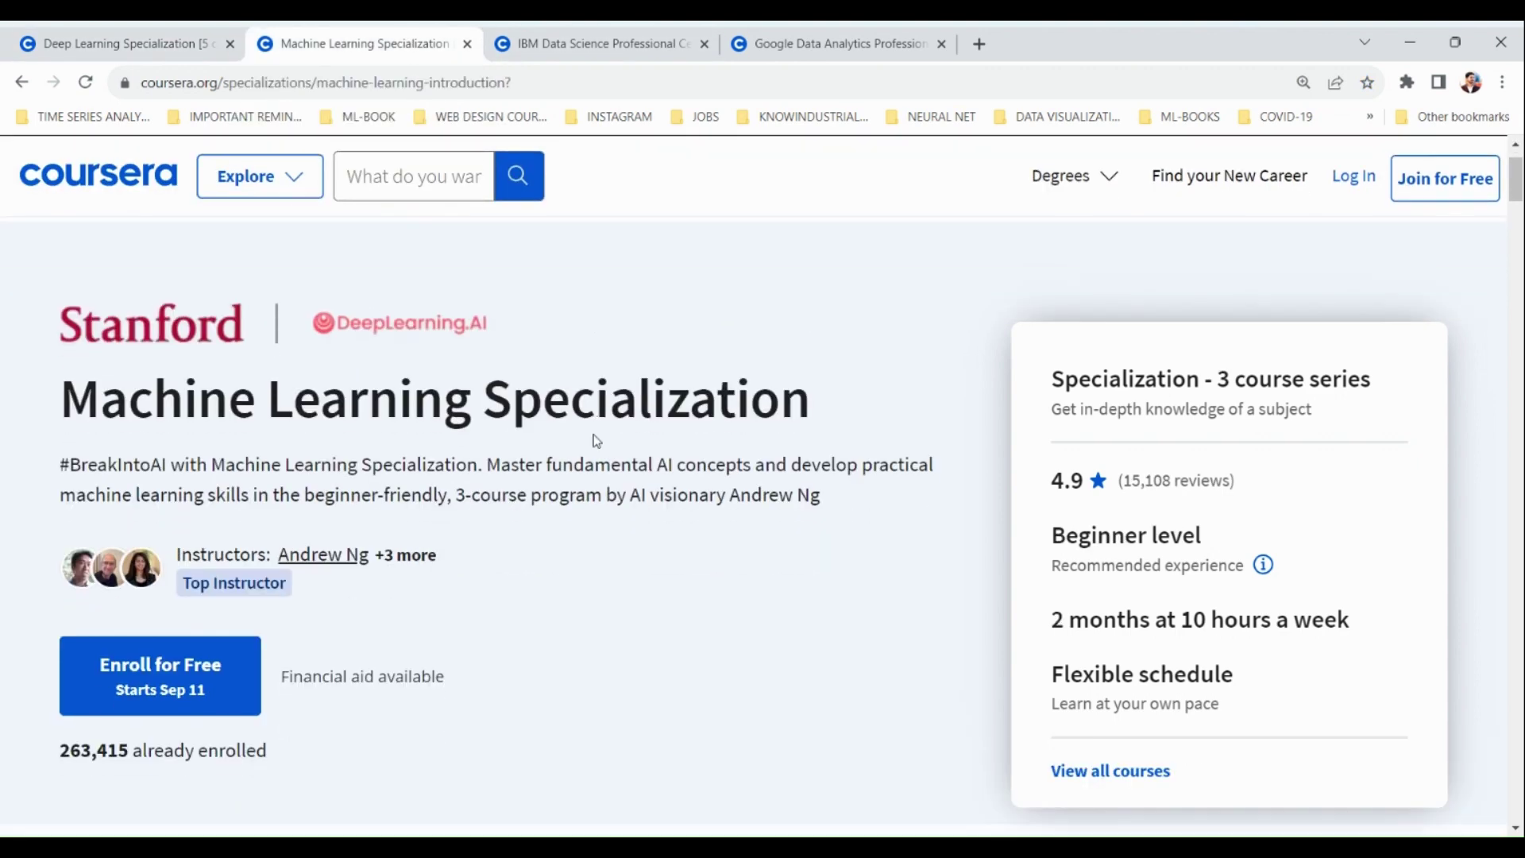
{"action": "left_click", "coordinate": [661, 34]}
{"action": "scroll", "coordinate": [642, 408], "scroll_direction": "down", "scroll_amount": 3}
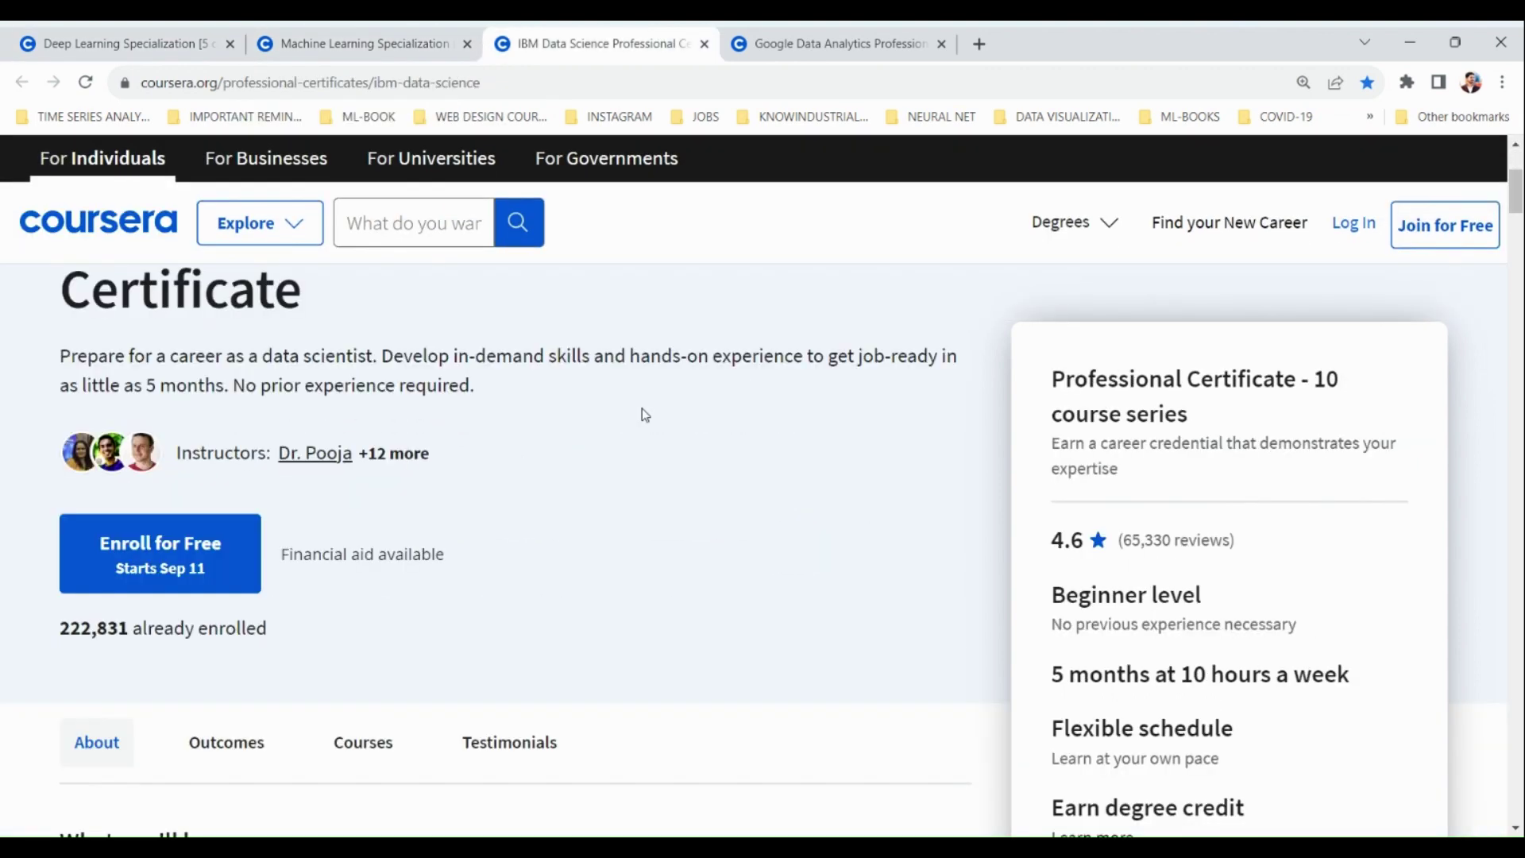
{"action": "left_click", "coordinate": [833, 40]}
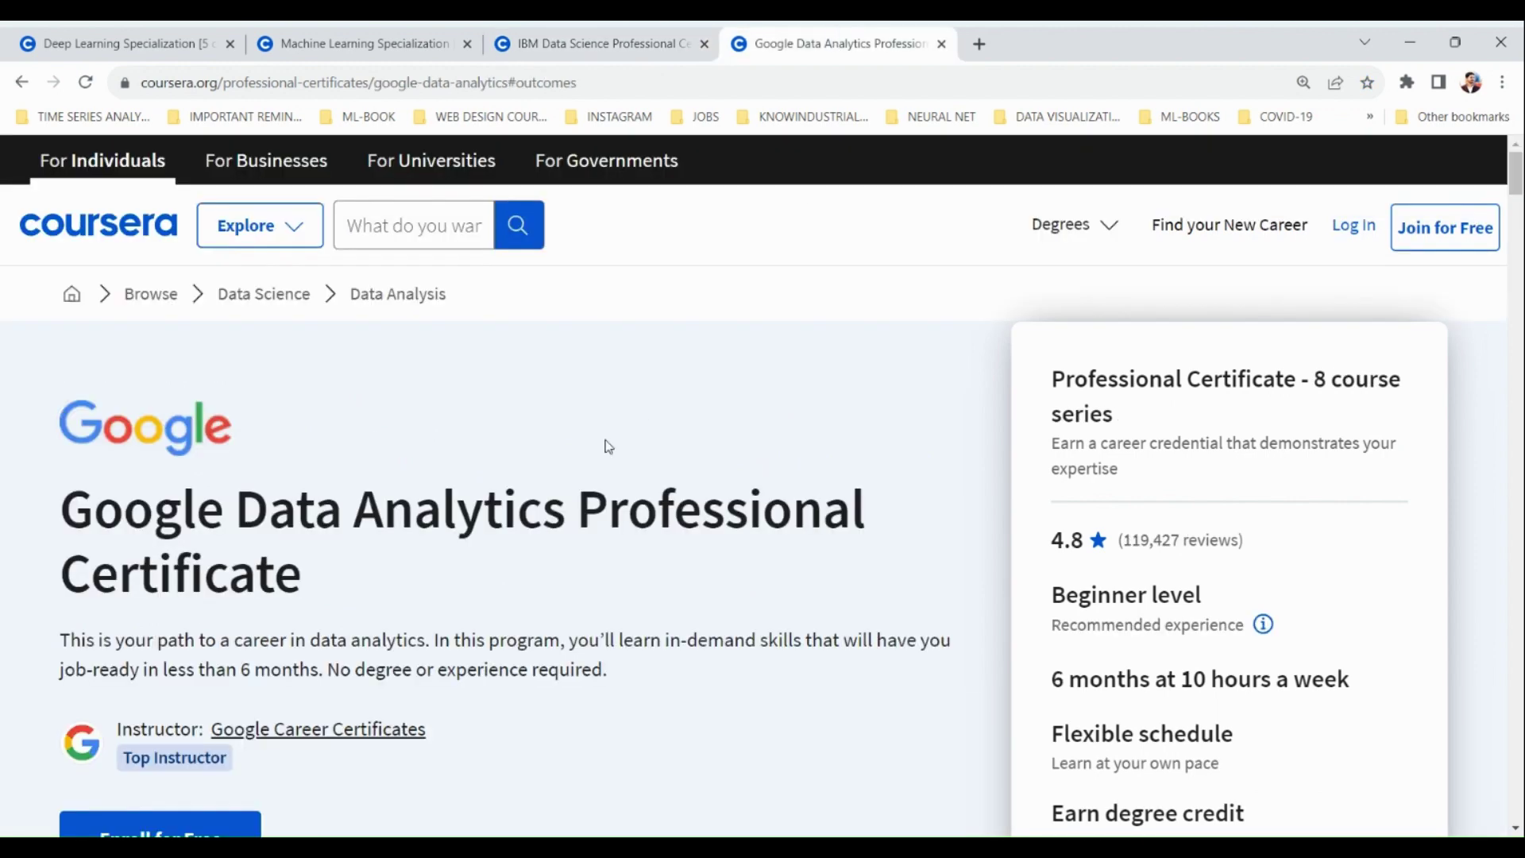
{"action": "scroll", "coordinate": [588, 475], "scroll_direction": "down", "scroll_amount": 2}
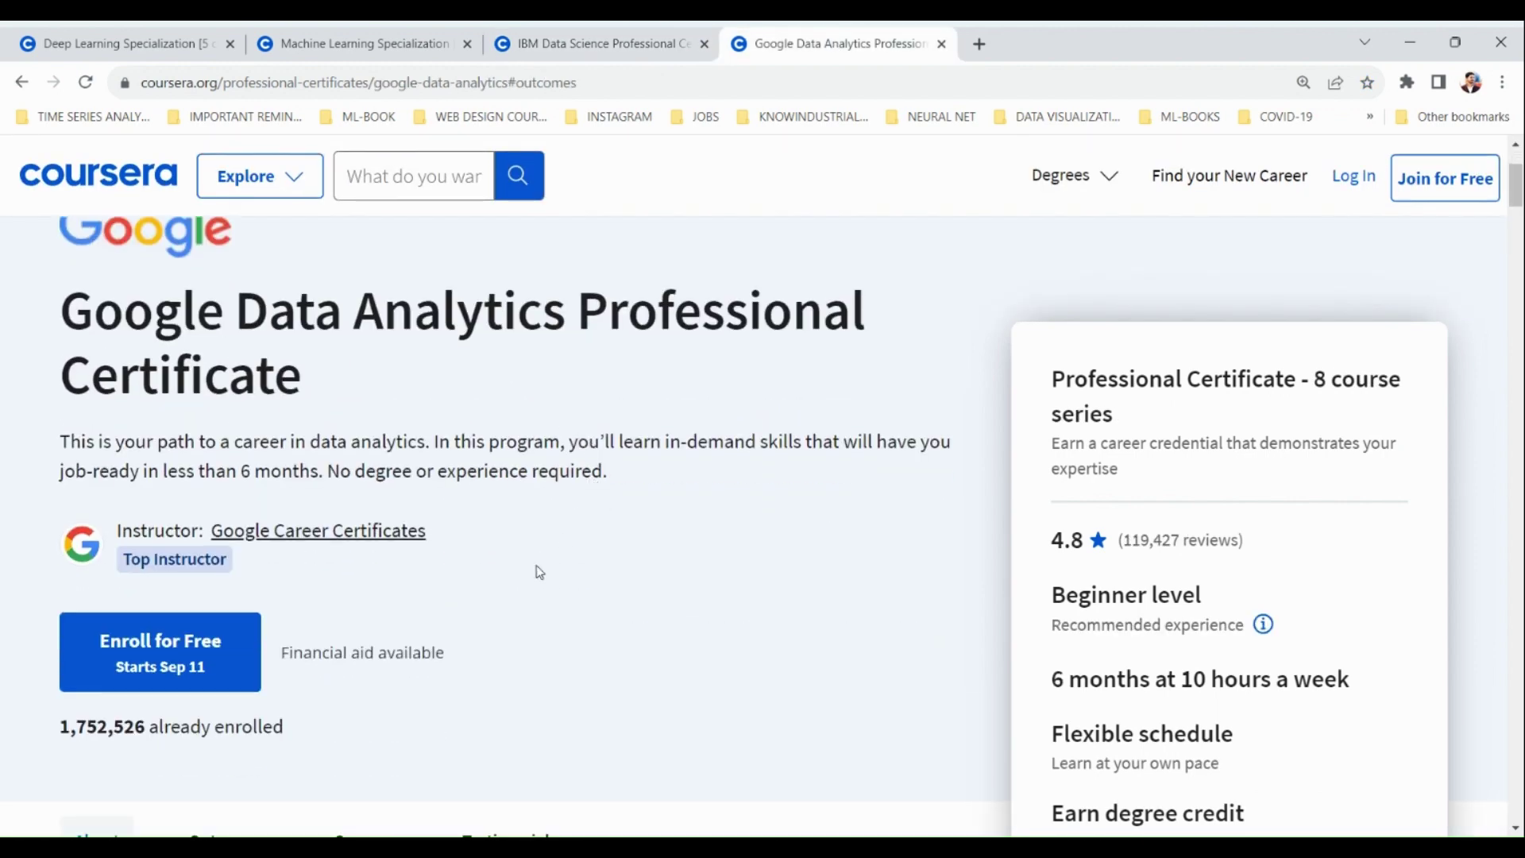
{"action": "key", "text": "ctrl+minus"}
{"action": "key", "text": "ctrl+plus"}
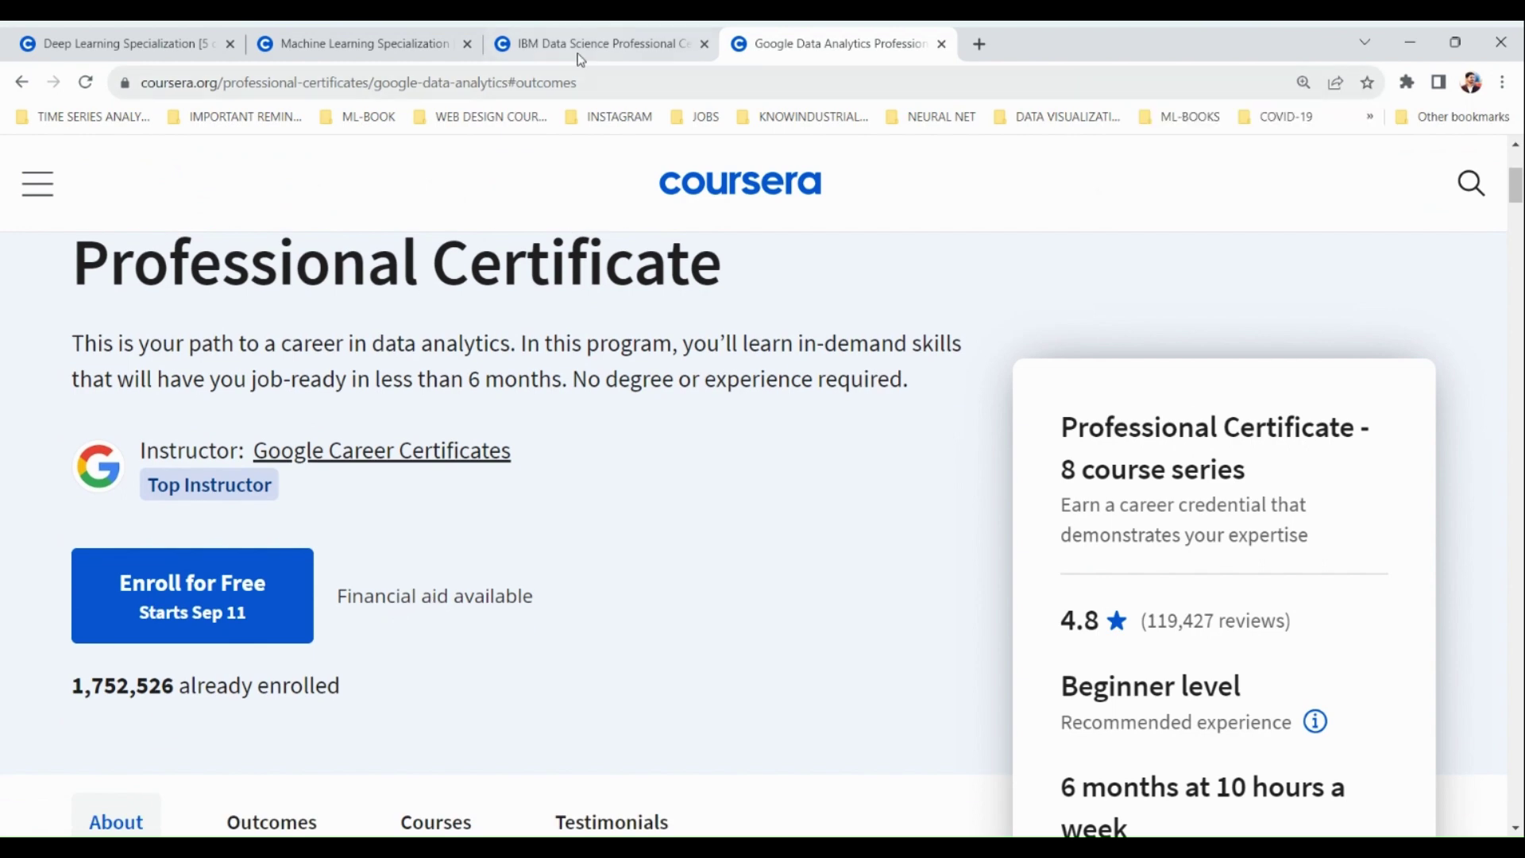
{"action": "key", "text": "ctrl+shift+Tab"}
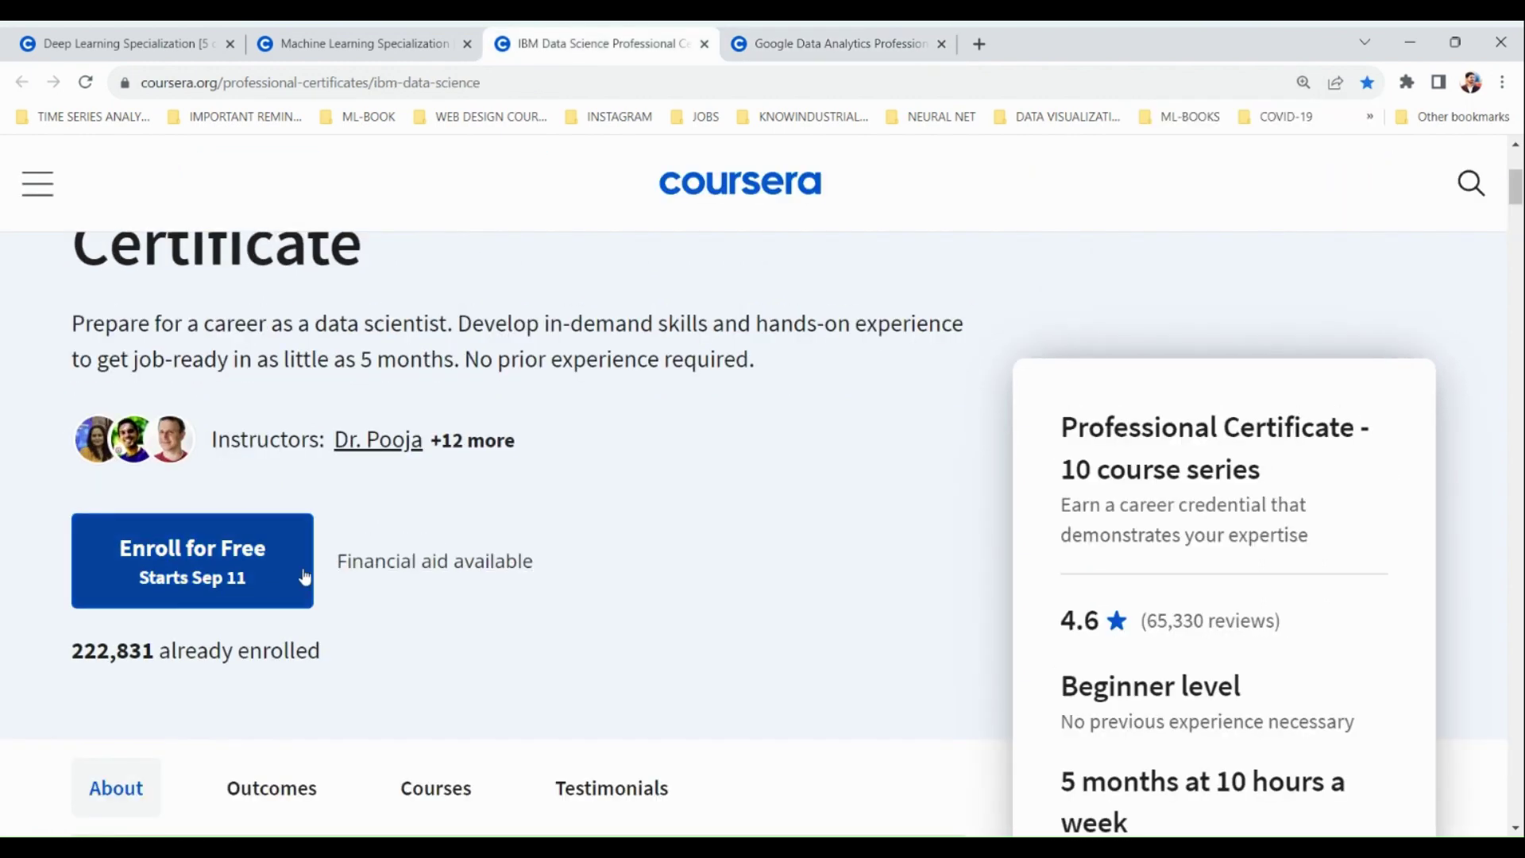
{"action": "left_click", "coordinate": [349, 30]}
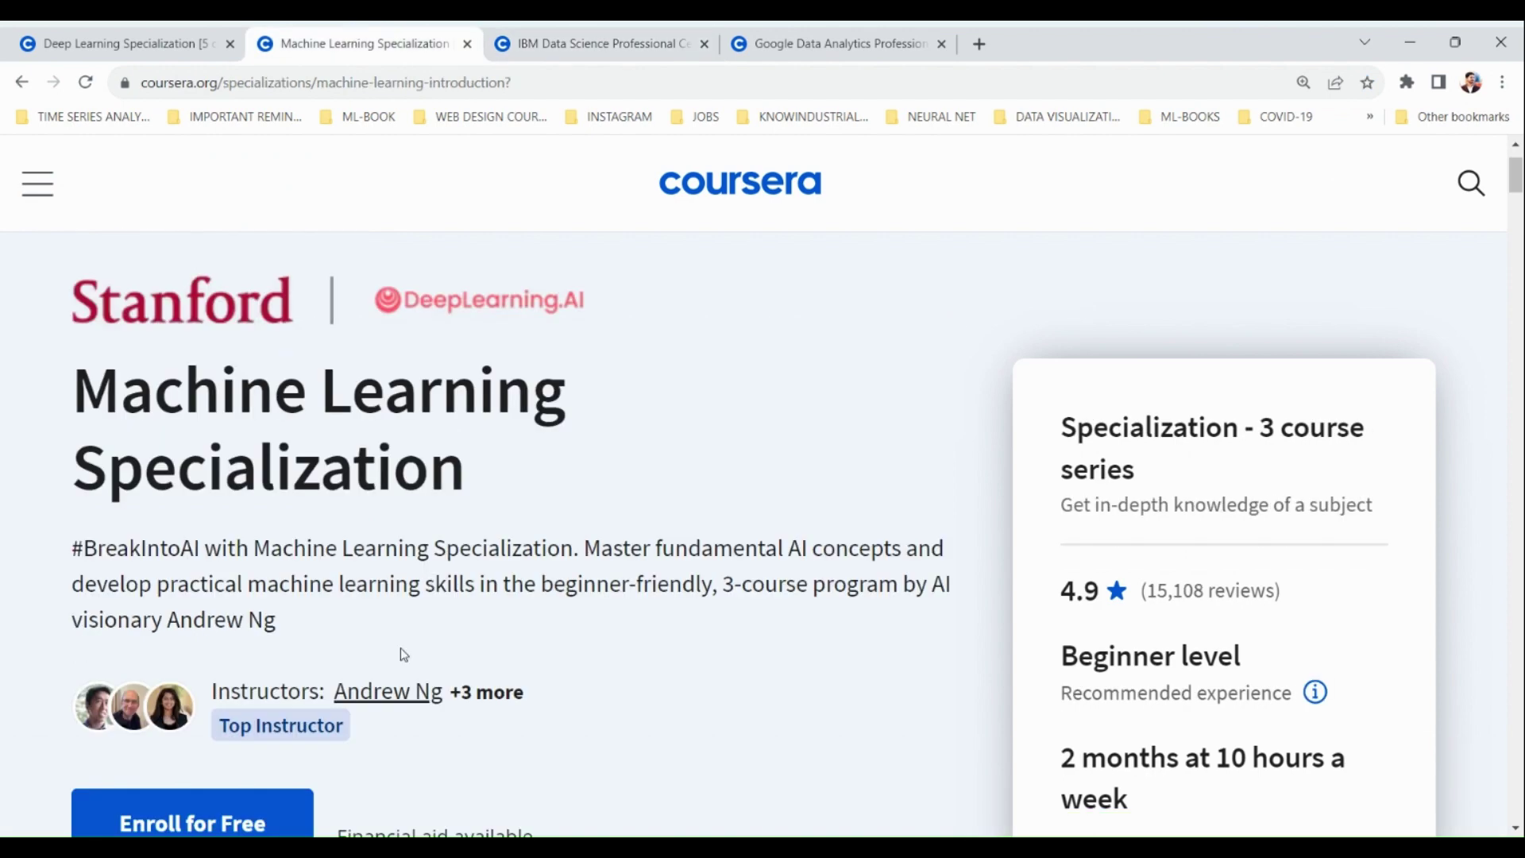
Step: Start a financial aid request from the Deep Learning Specialization page and log in with the Google account
{"action": "left_click", "coordinate": [162, 29]}
{"action": "scroll", "coordinate": [380, 327], "scroll_direction": "down", "scroll_amount": 2}
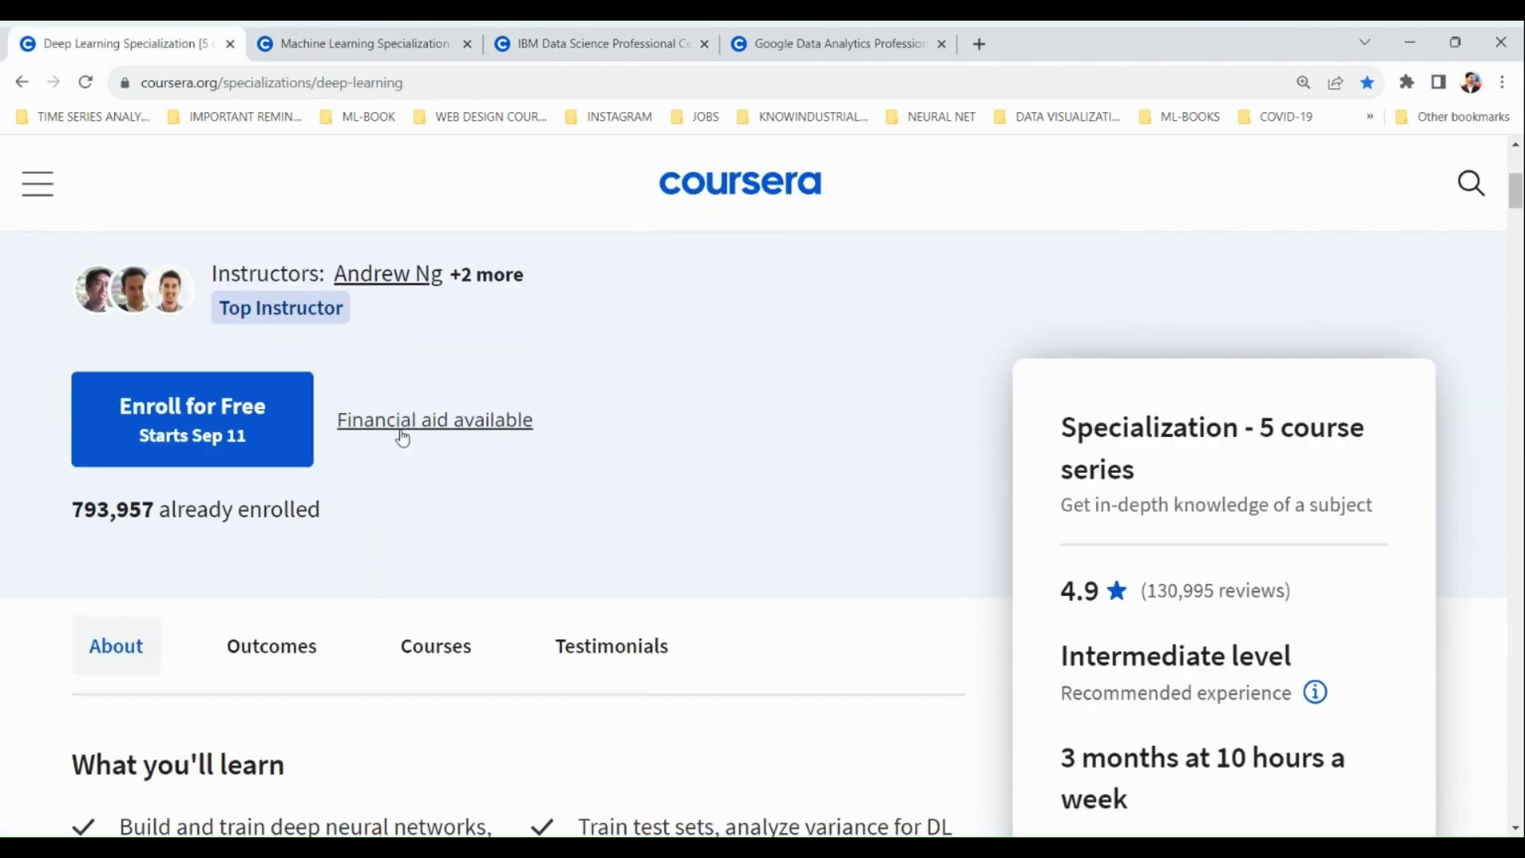
{"action": "left_click", "coordinate": [402, 421]}
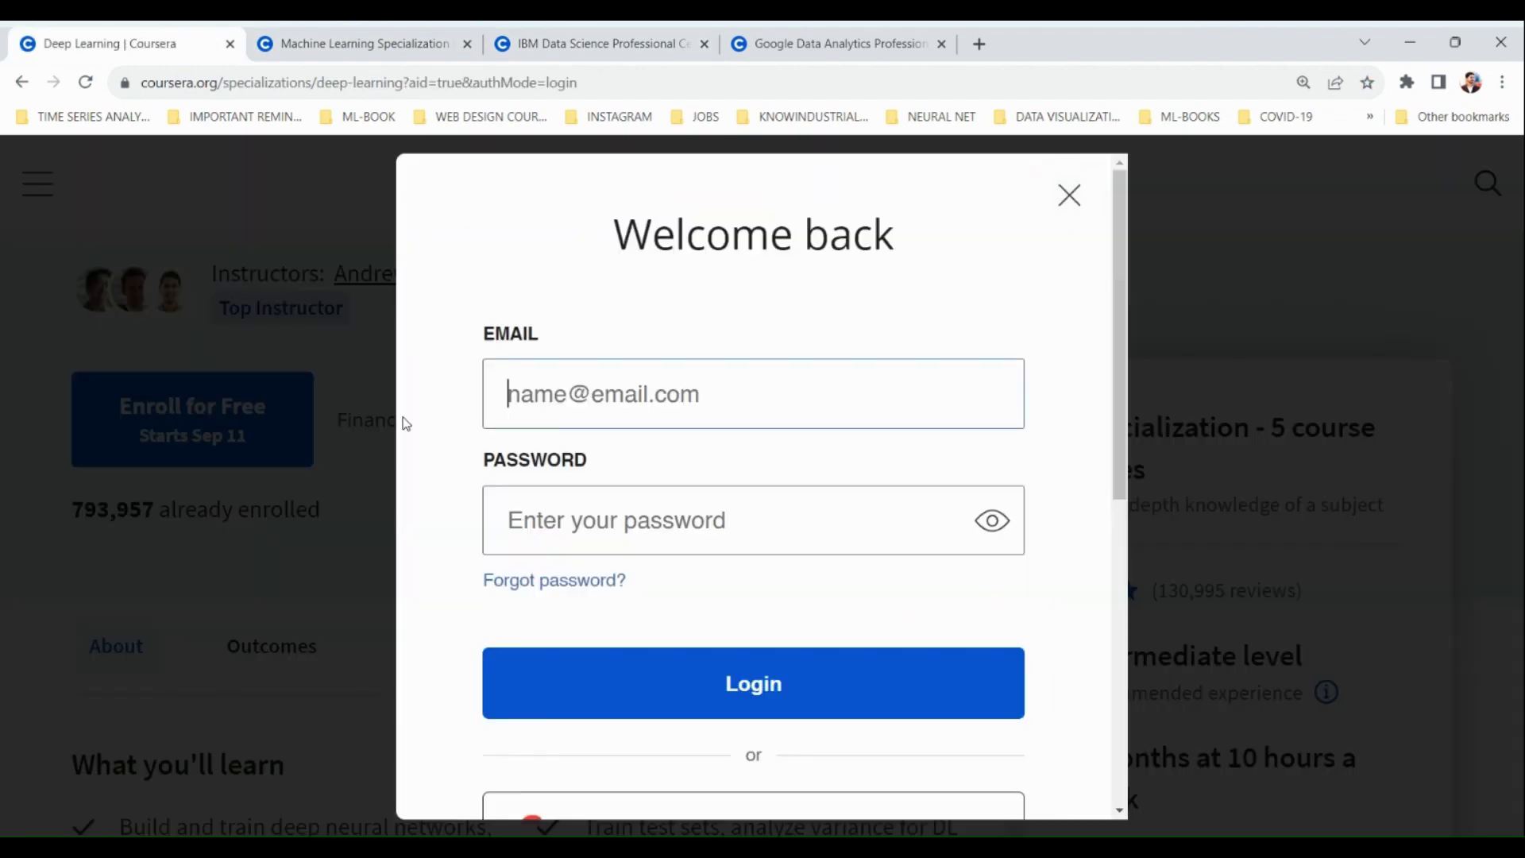
{"action": "scroll", "coordinate": [887, 397], "scroll_direction": "down", "scroll_amount": 5}
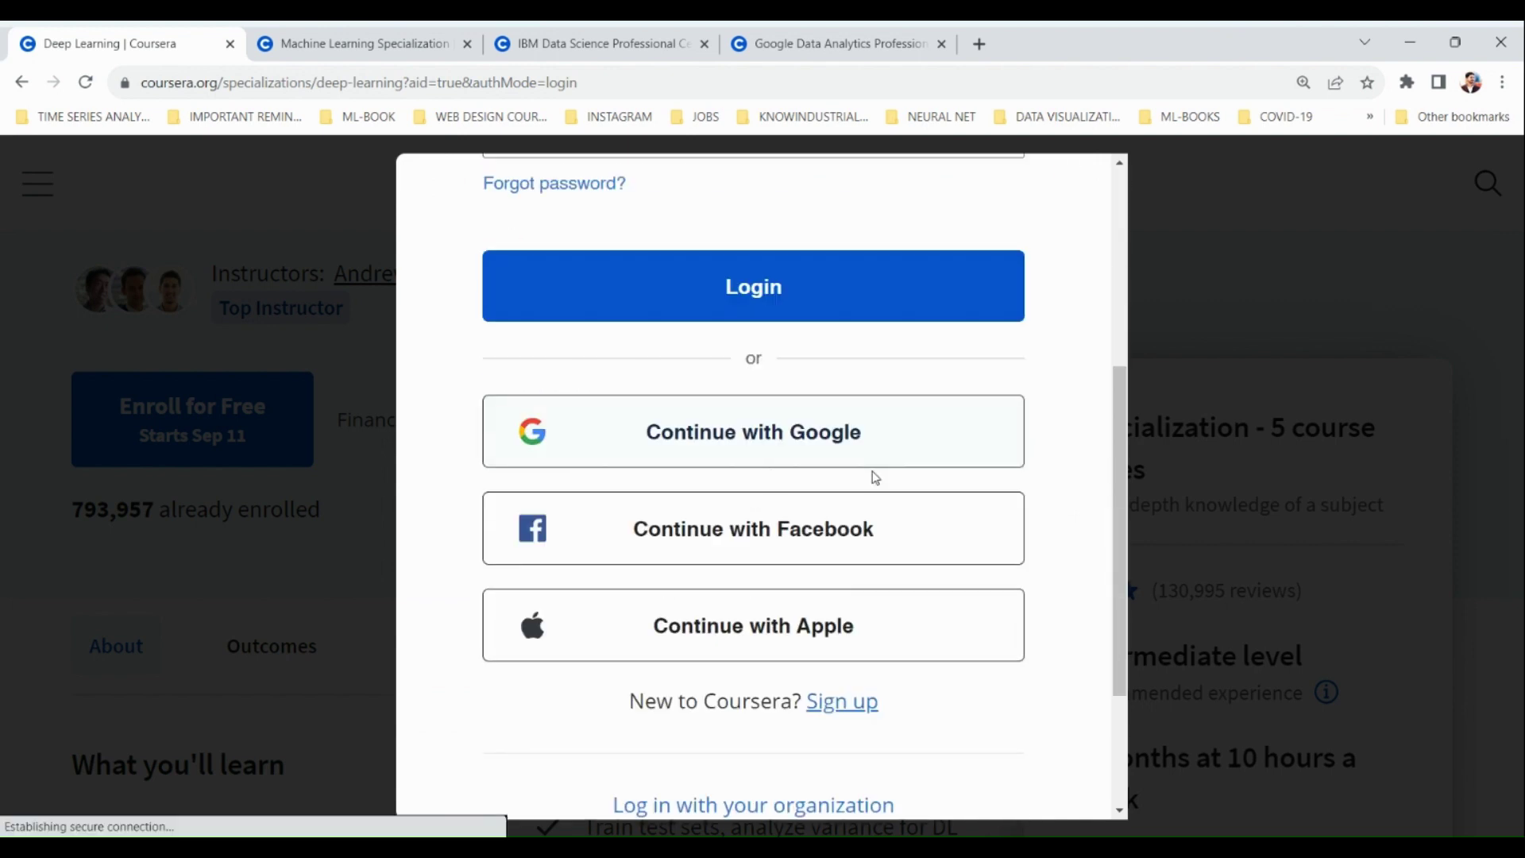
{"action": "left_click", "coordinate": [663, 446]}
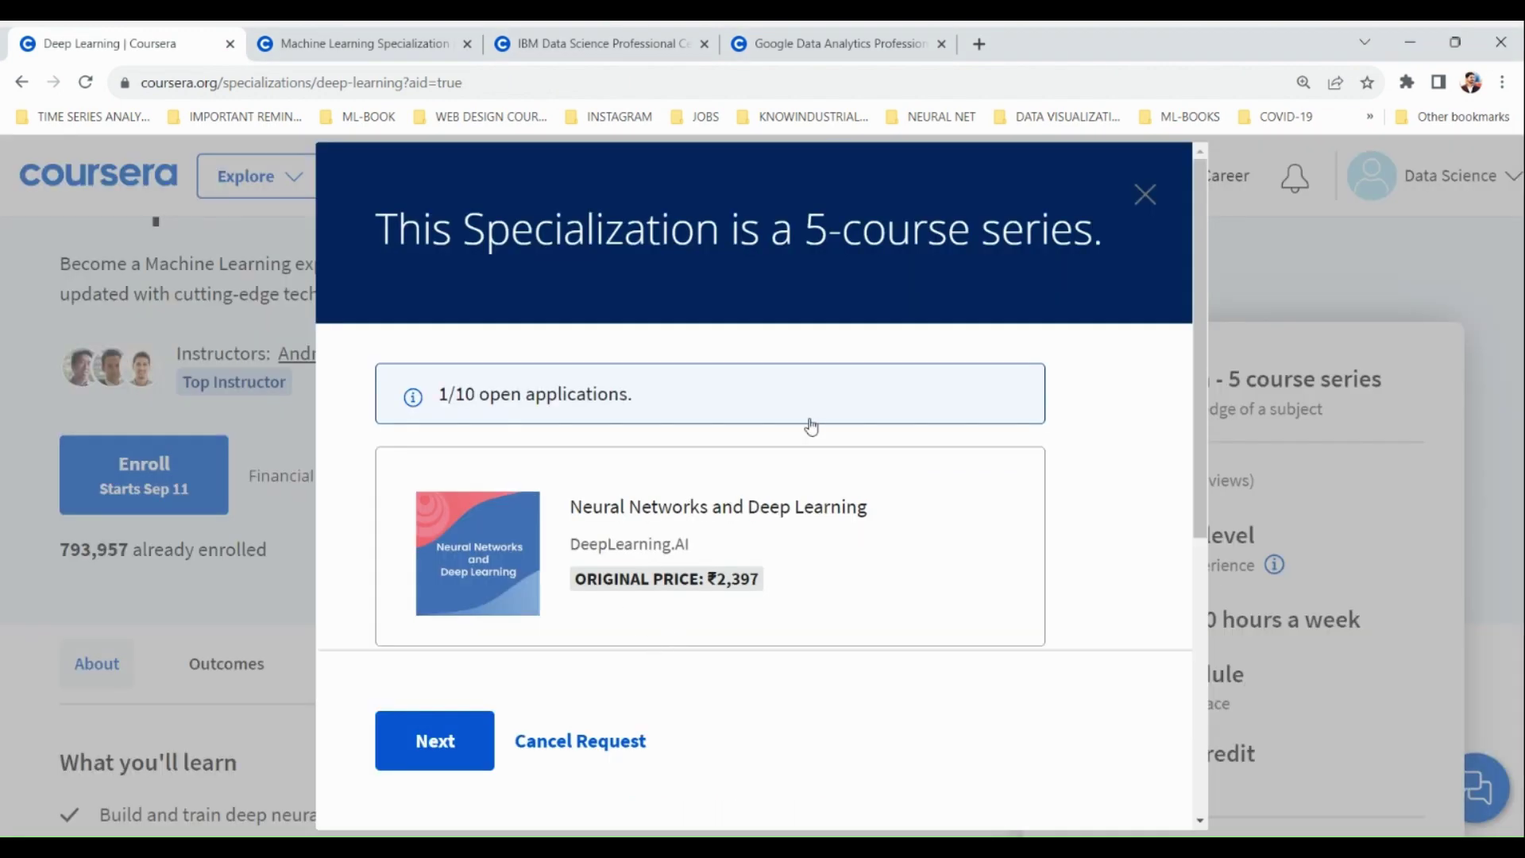
Step: Review the five courses, keep Course 1: Neural Networks and Deep Learning for the aid request, and continue to the application
{"action": "scroll", "coordinate": [810, 426], "scroll_direction": "down", "scroll_amount": 2}
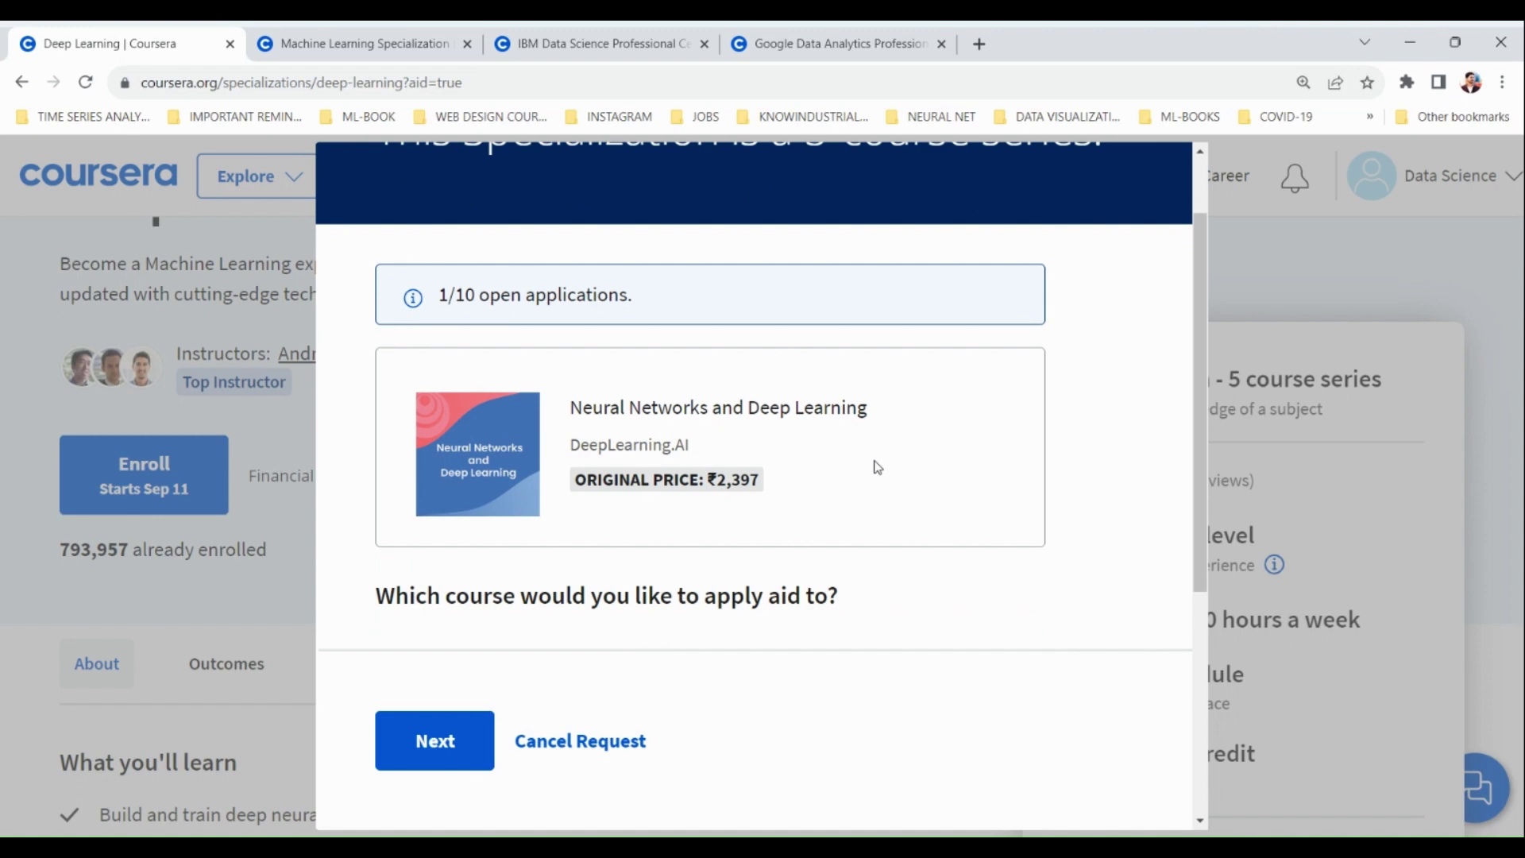
{"action": "scroll", "coordinate": [874, 489], "scroll_direction": "up", "scroll_amount": 2}
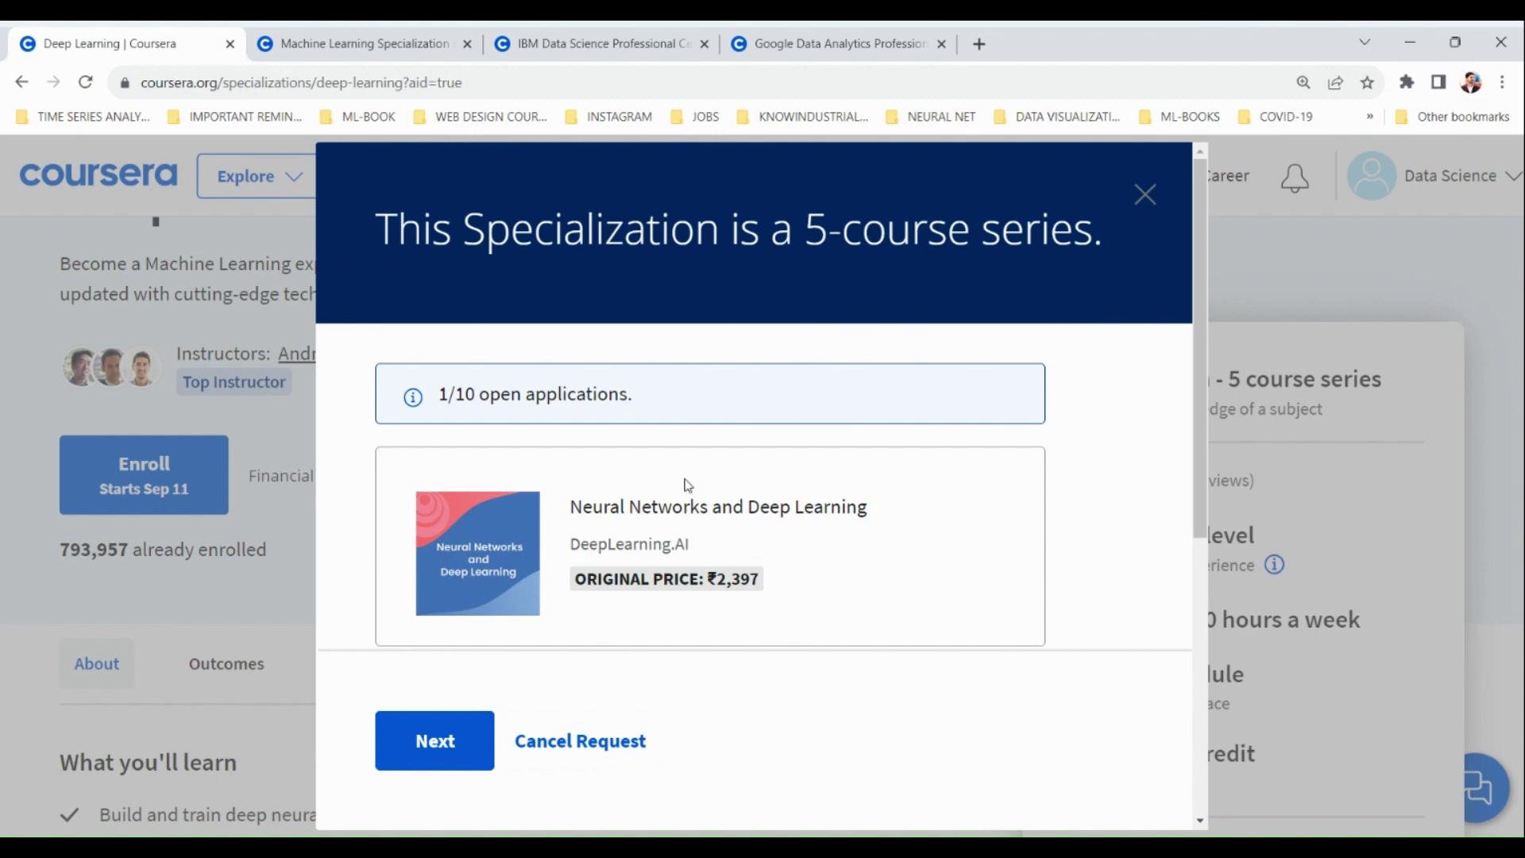
{"action": "scroll", "coordinate": [725, 454], "scroll_direction": "down", "scroll_amount": 5}
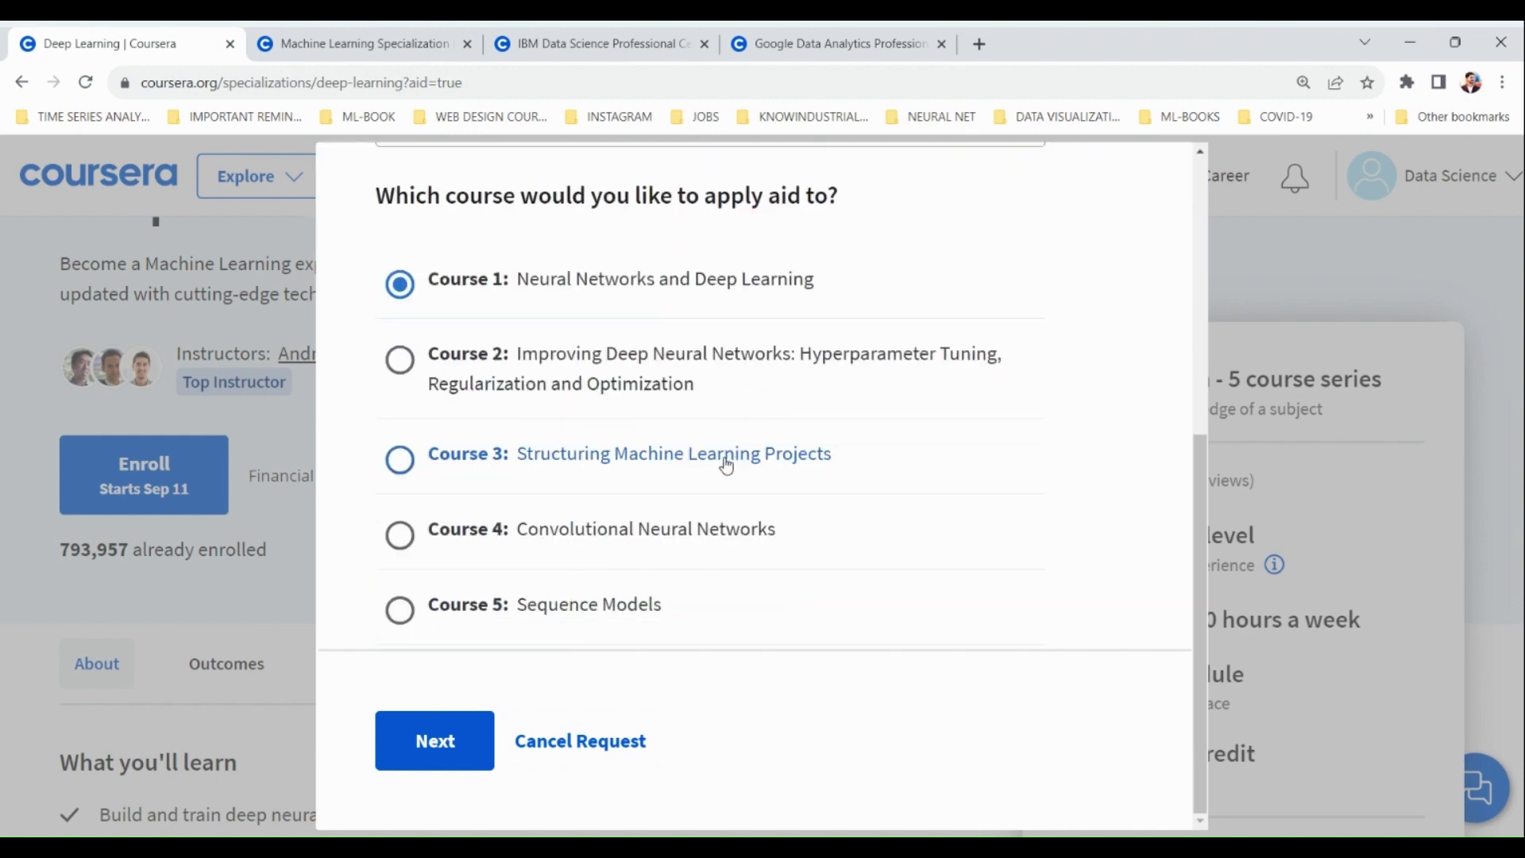
{"action": "scroll", "coordinate": [623, 433], "scroll_direction": "up", "scroll_amount": 4}
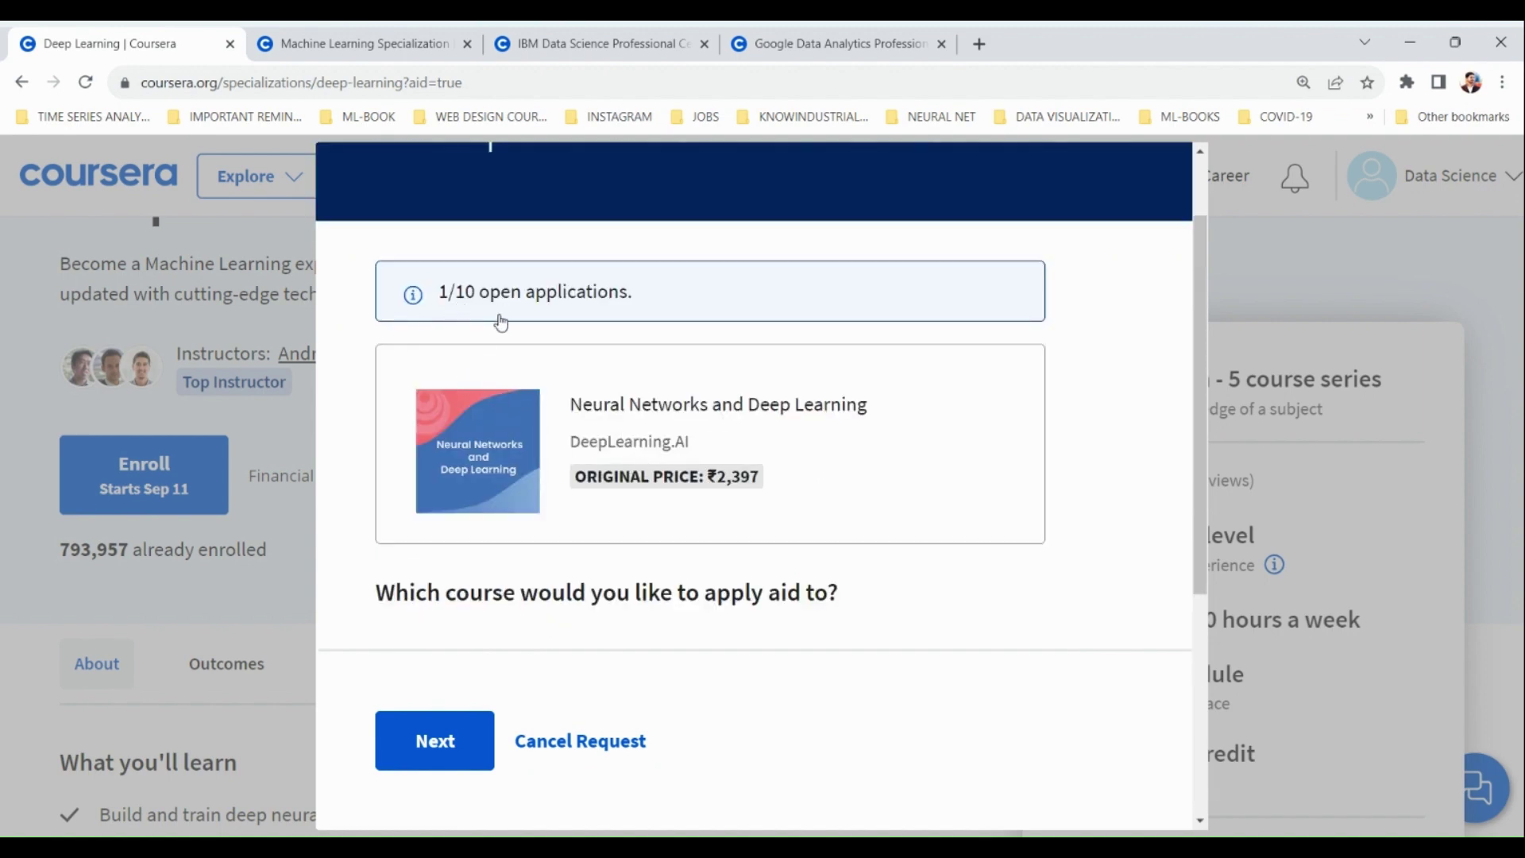
{"action": "scroll", "coordinate": [623, 365], "scroll_direction": "down", "scroll_amount": 4}
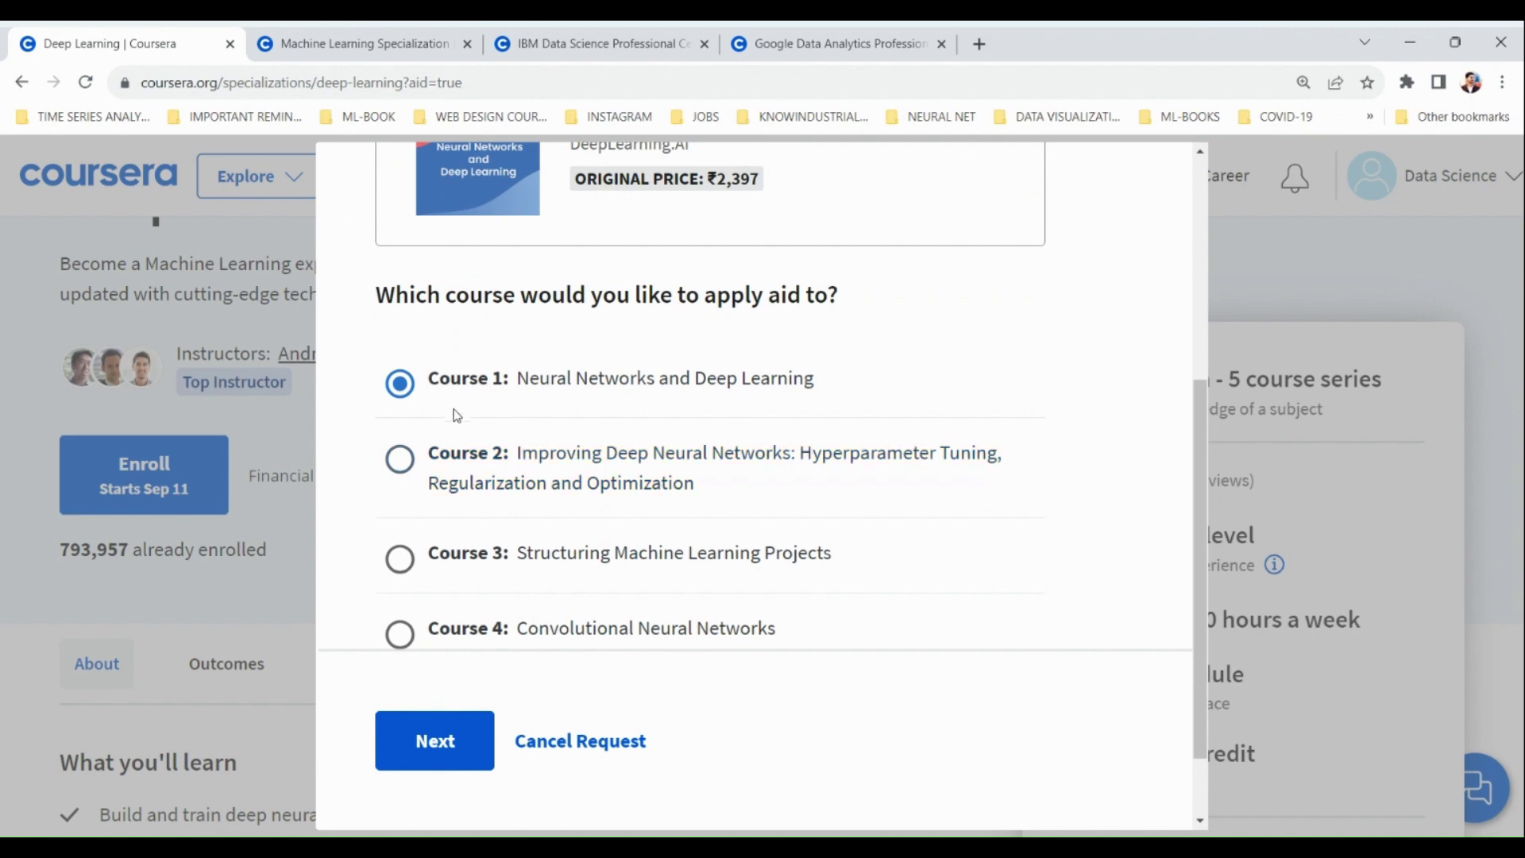
{"action": "scroll", "coordinate": [585, 406], "scroll_direction": "down", "scroll_amount": 1}
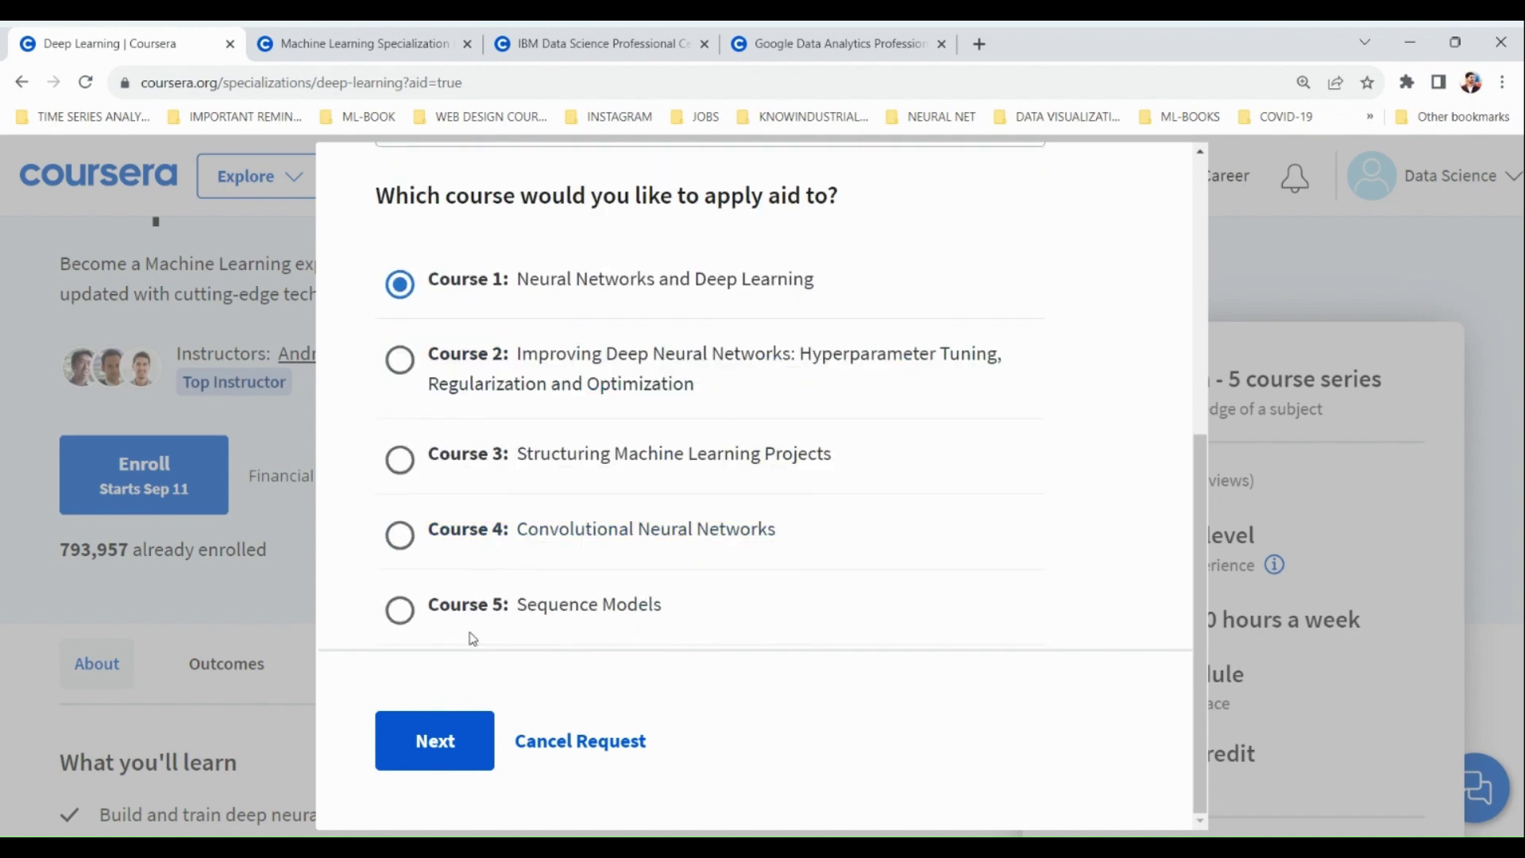
{"action": "left_click", "coordinate": [442, 733]}
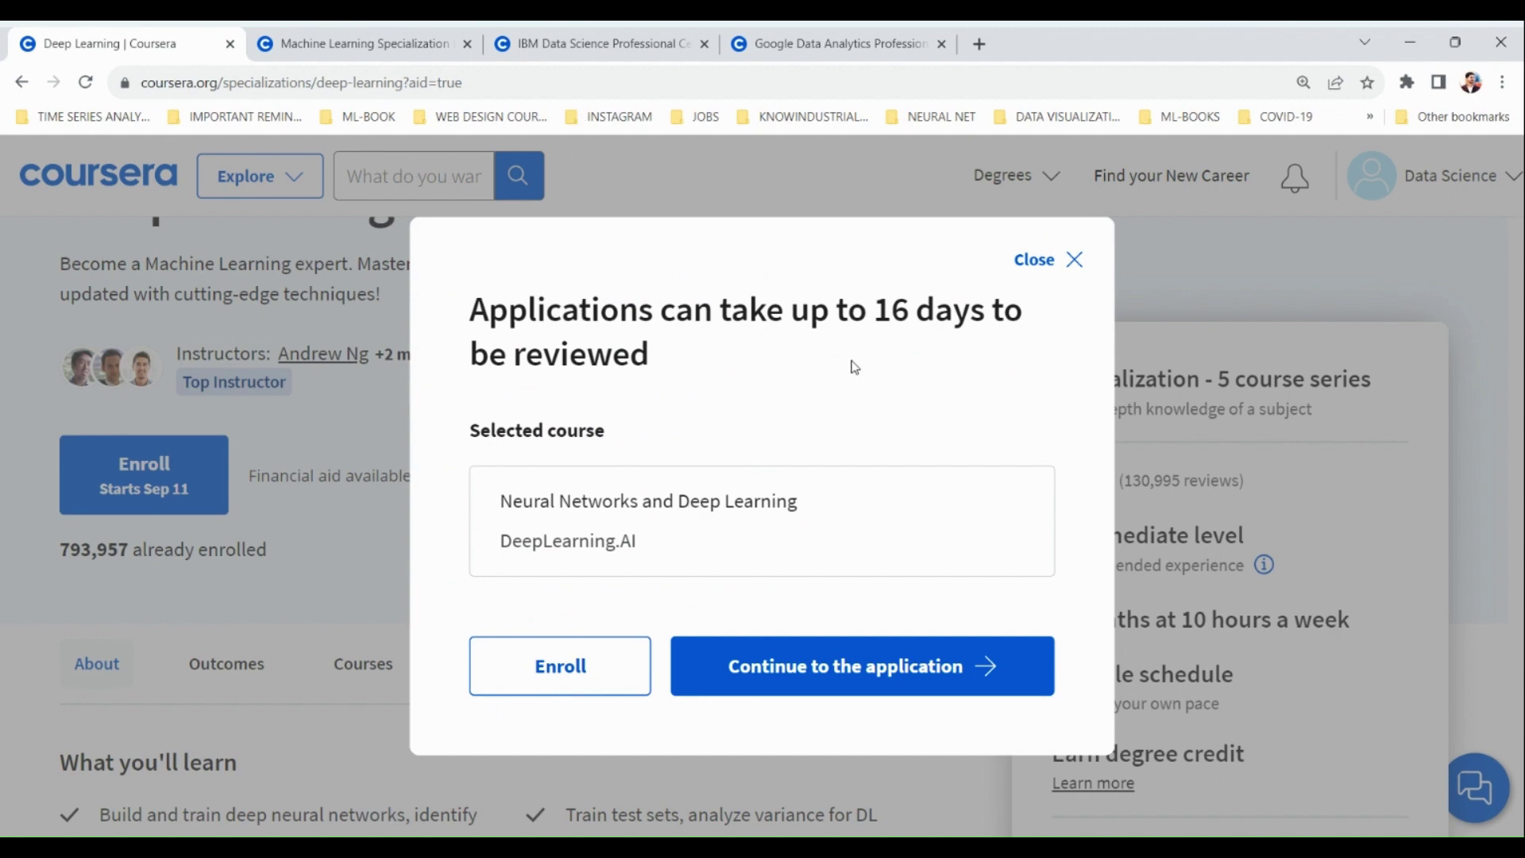
{"action": "left_click", "coordinate": [860, 662]}
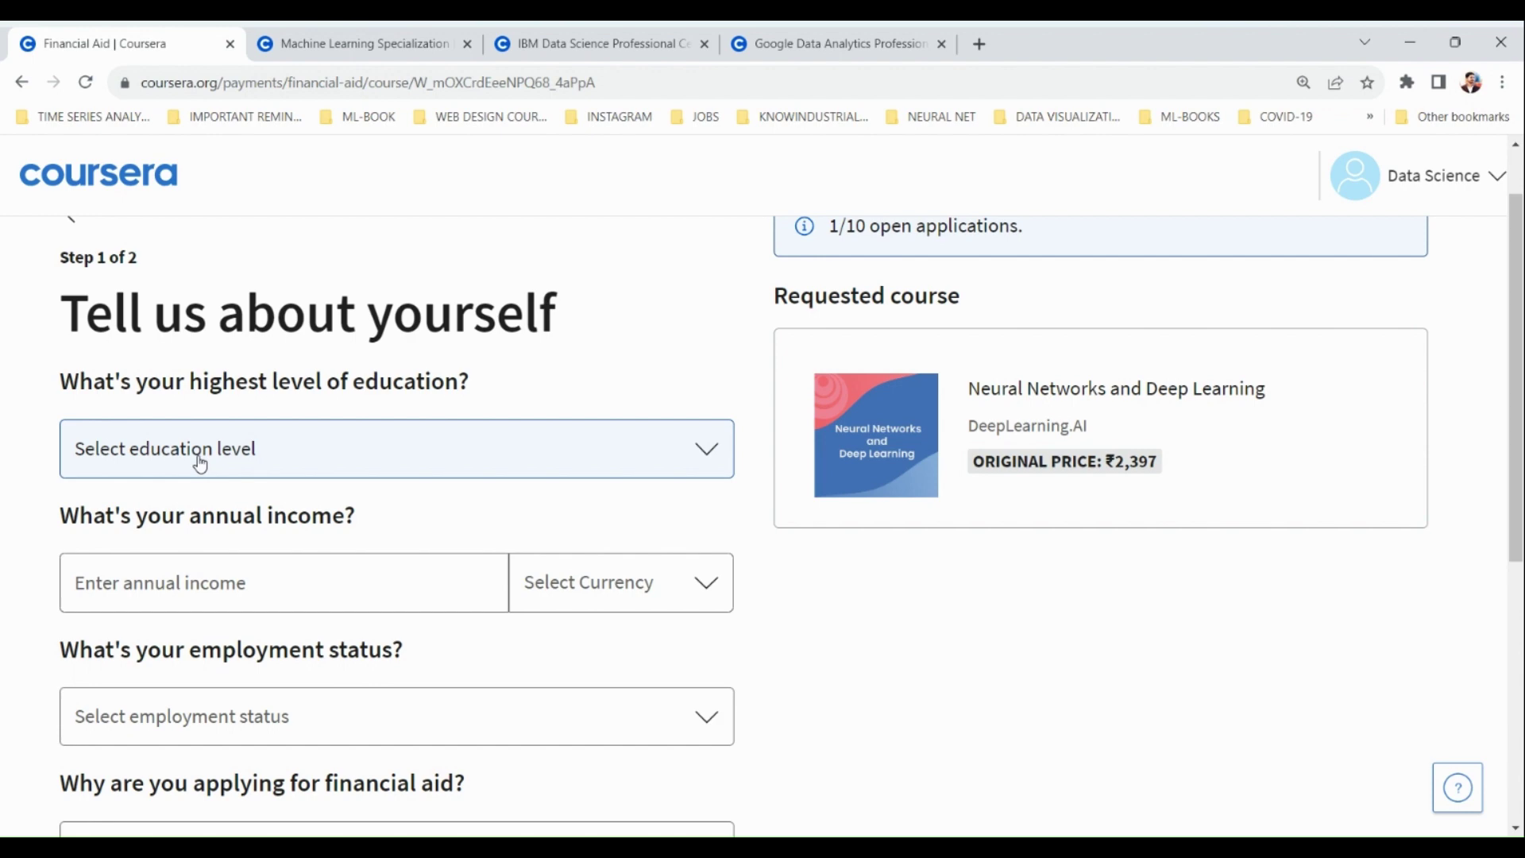
Step: Set the highest level of education to College degree in the financial aid application
{"action": "left_click", "coordinate": [338, 462]}
{"action": "left_click", "coordinate": [798, 568]}
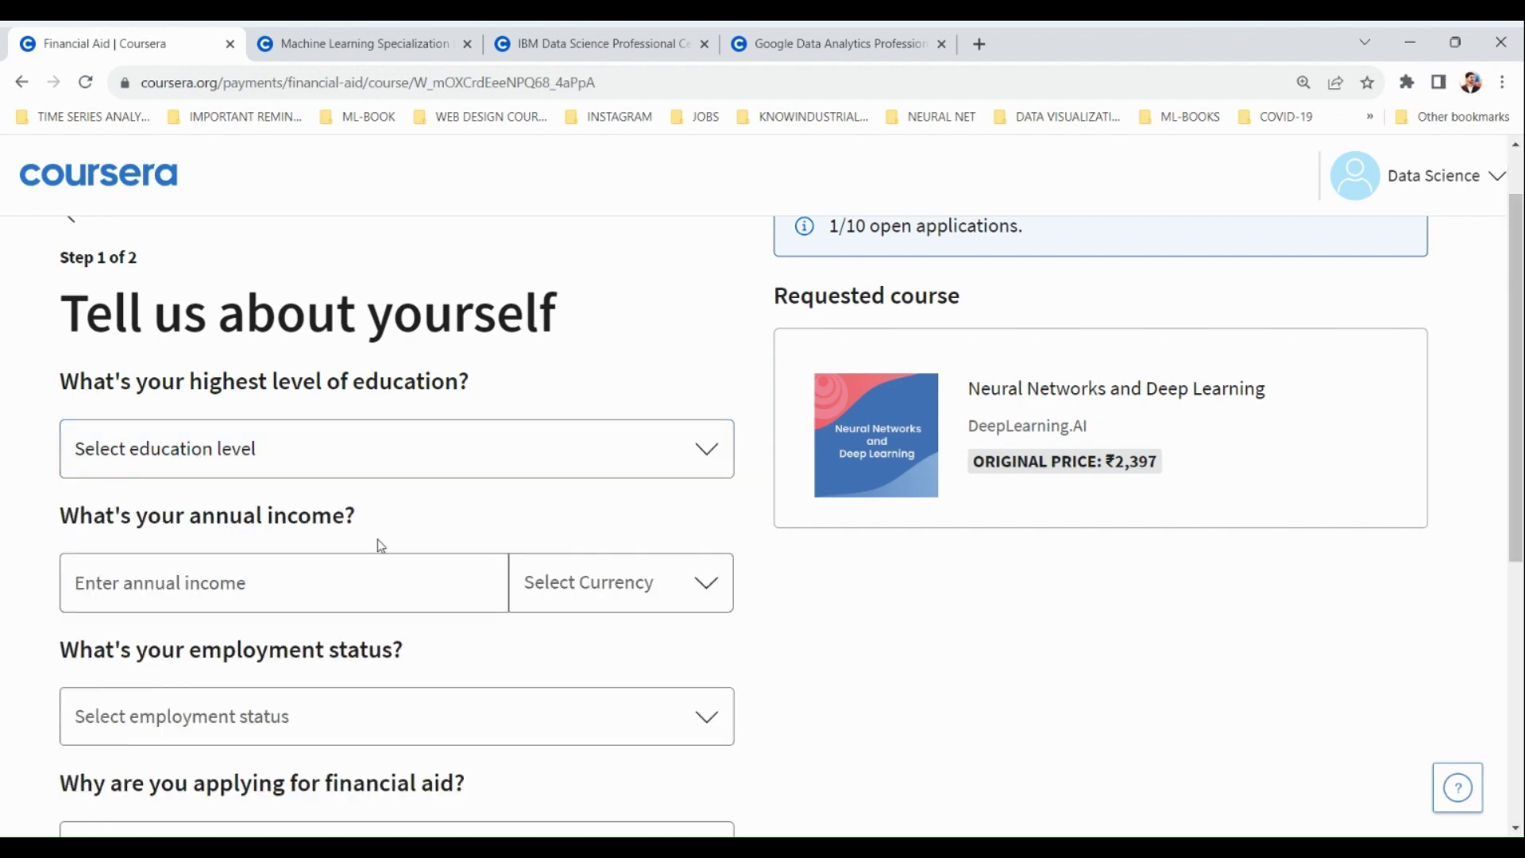
{"action": "left_click", "coordinate": [279, 472]}
{"action": "left_click", "coordinate": [201, 667]}
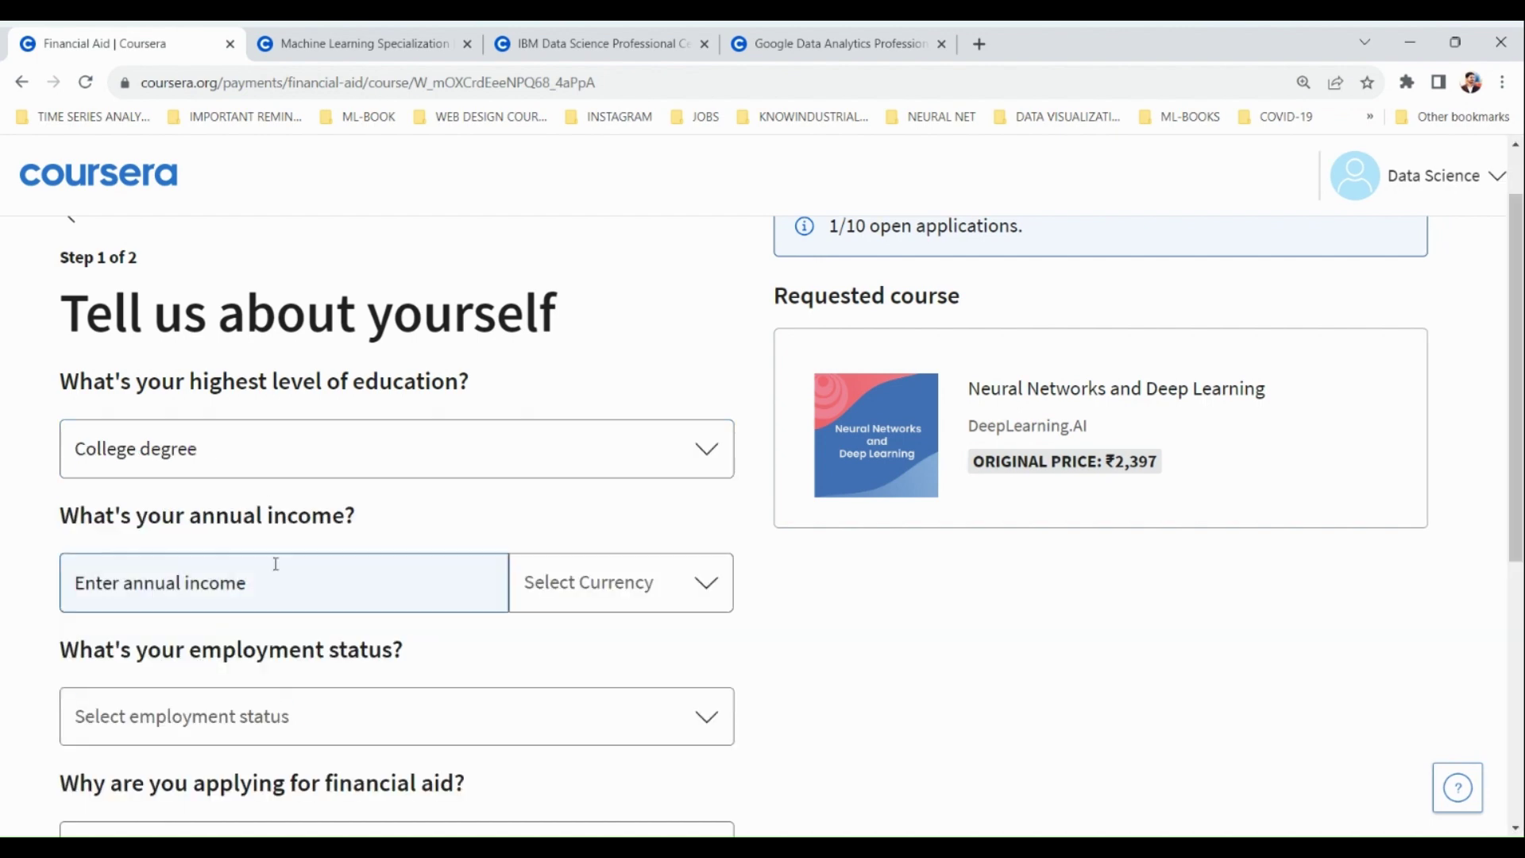
Step: Enter an annual income of 10000 with INR as the currency
{"action": "scroll", "coordinate": [273, 555], "scroll_direction": "down", "scroll_amount": 2}
{"action": "left_click", "coordinate": [225, 394]}
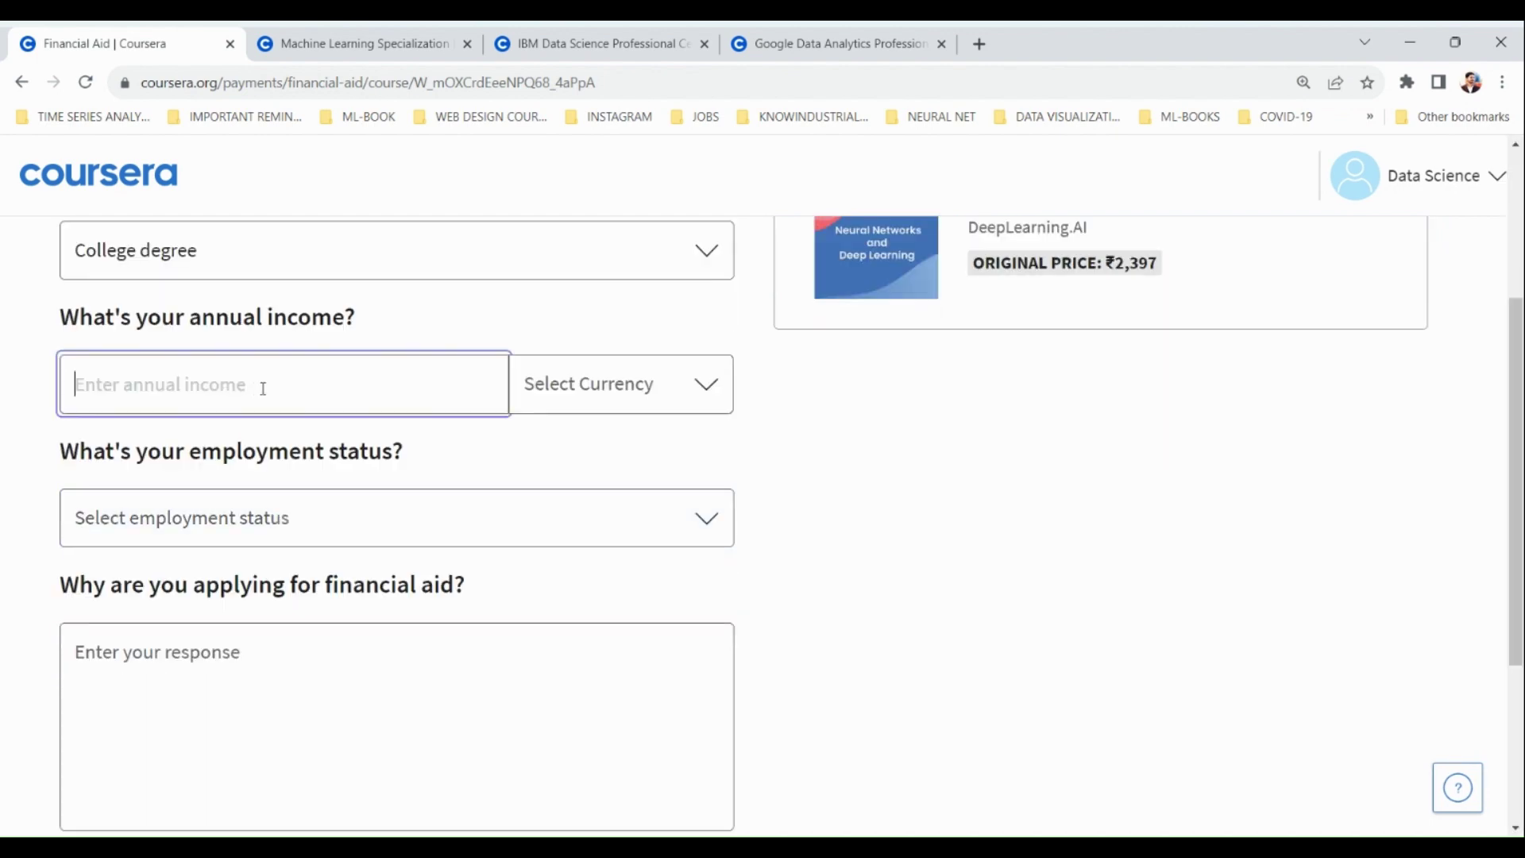
{"action": "type", "text": "100"}
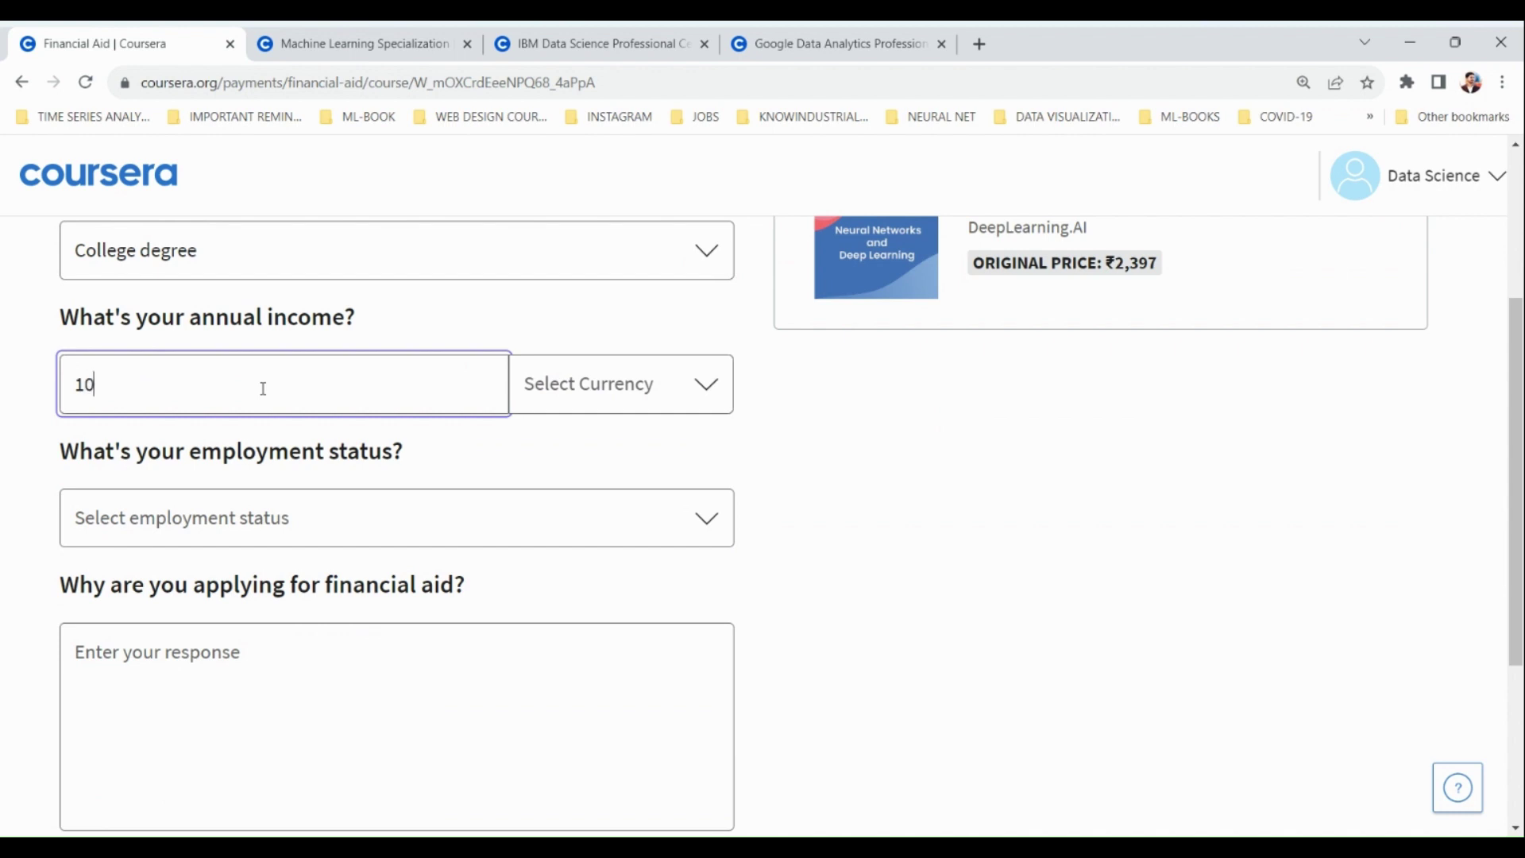
{"action": "left_click", "coordinate": [625, 394]}
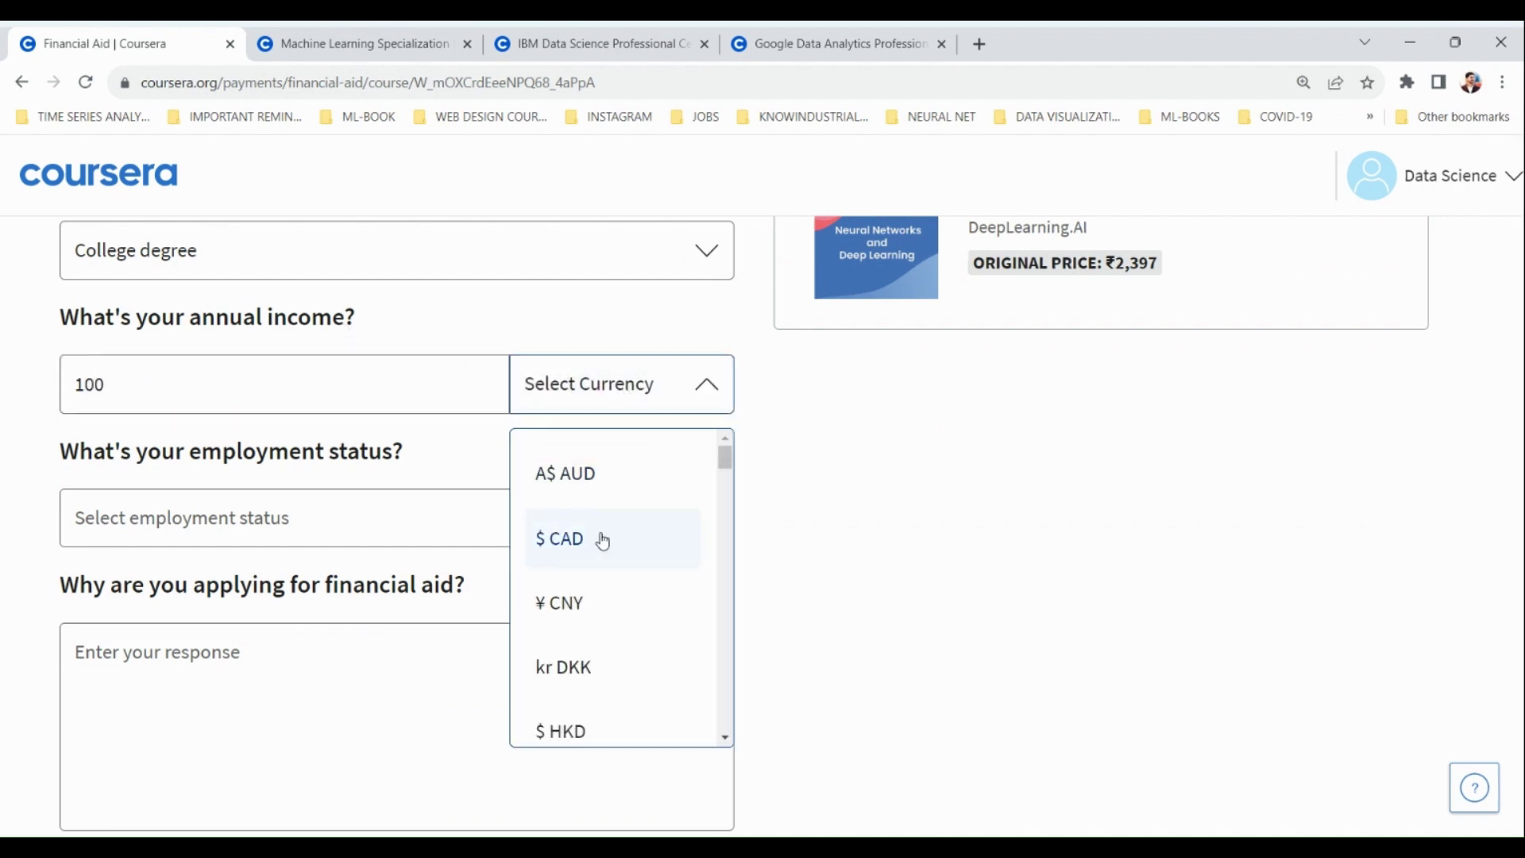
{"action": "scroll", "coordinate": [601, 530], "scroll_direction": "down", "scroll_amount": 3}
{"action": "scroll", "coordinate": [604, 536], "scroll_direction": "up", "scroll_amount": 2}
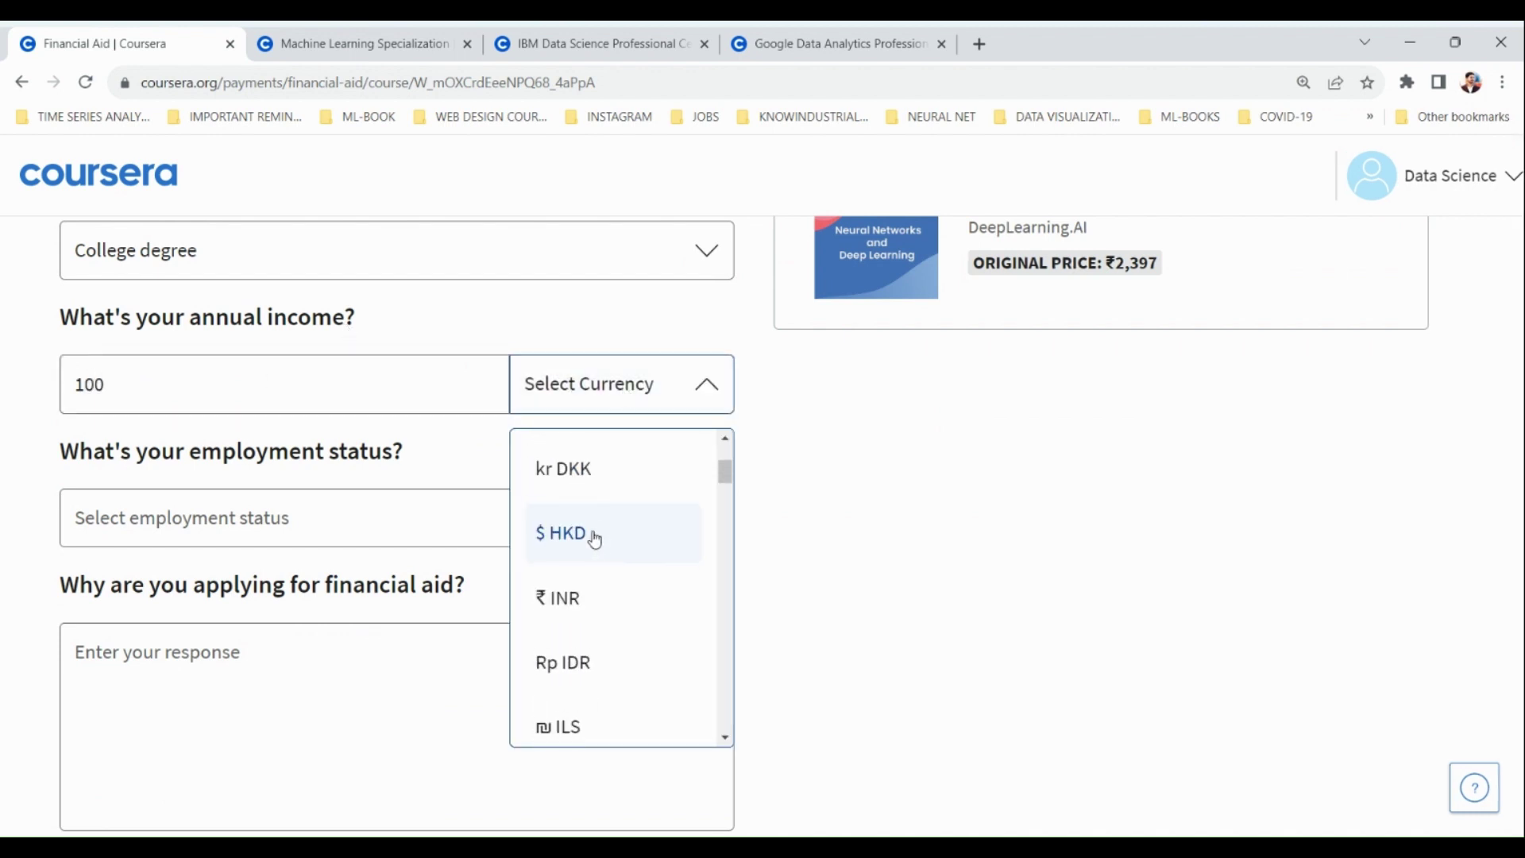
{"action": "left_click", "coordinate": [565, 592]}
{"action": "left_click", "coordinate": [185, 393]}
{"action": "type", "text": "0"}
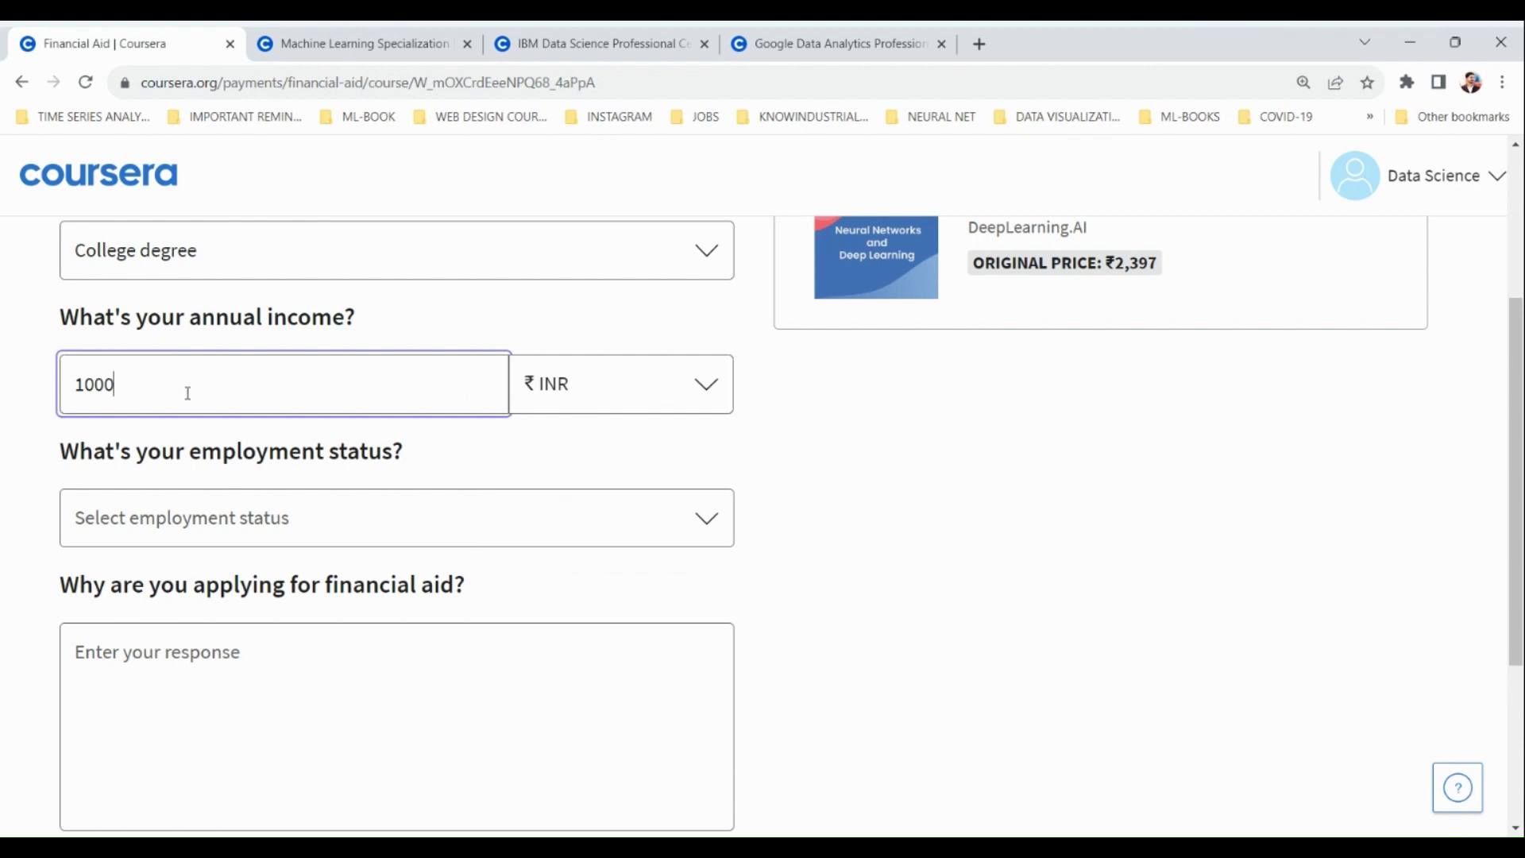
{"action": "type", "text": "0"}
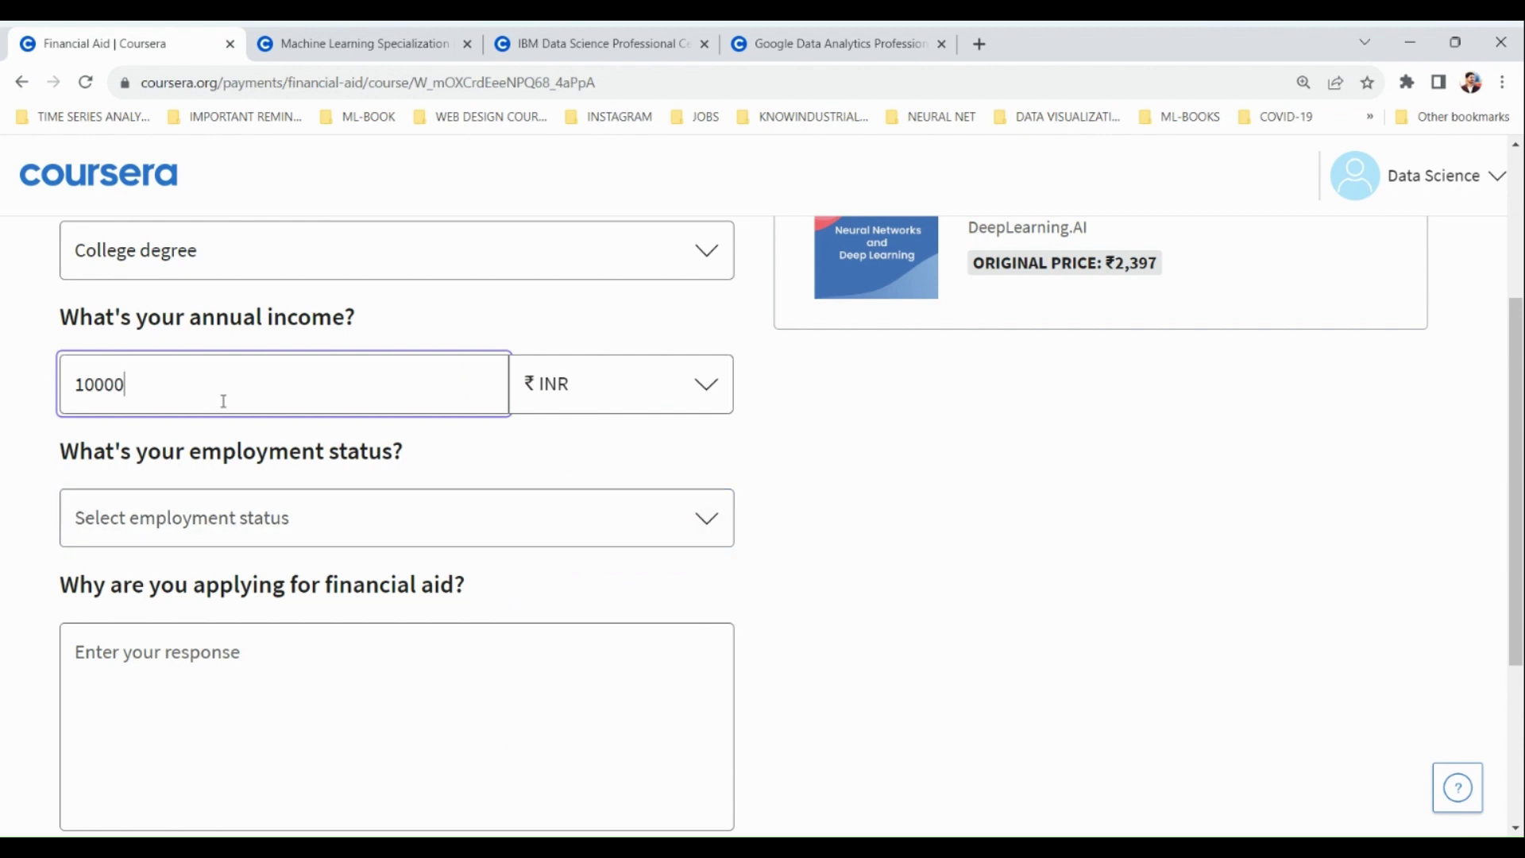
Step: Set the employment status in the financial aid application to Student
{"action": "left_click", "coordinate": [332, 508]}
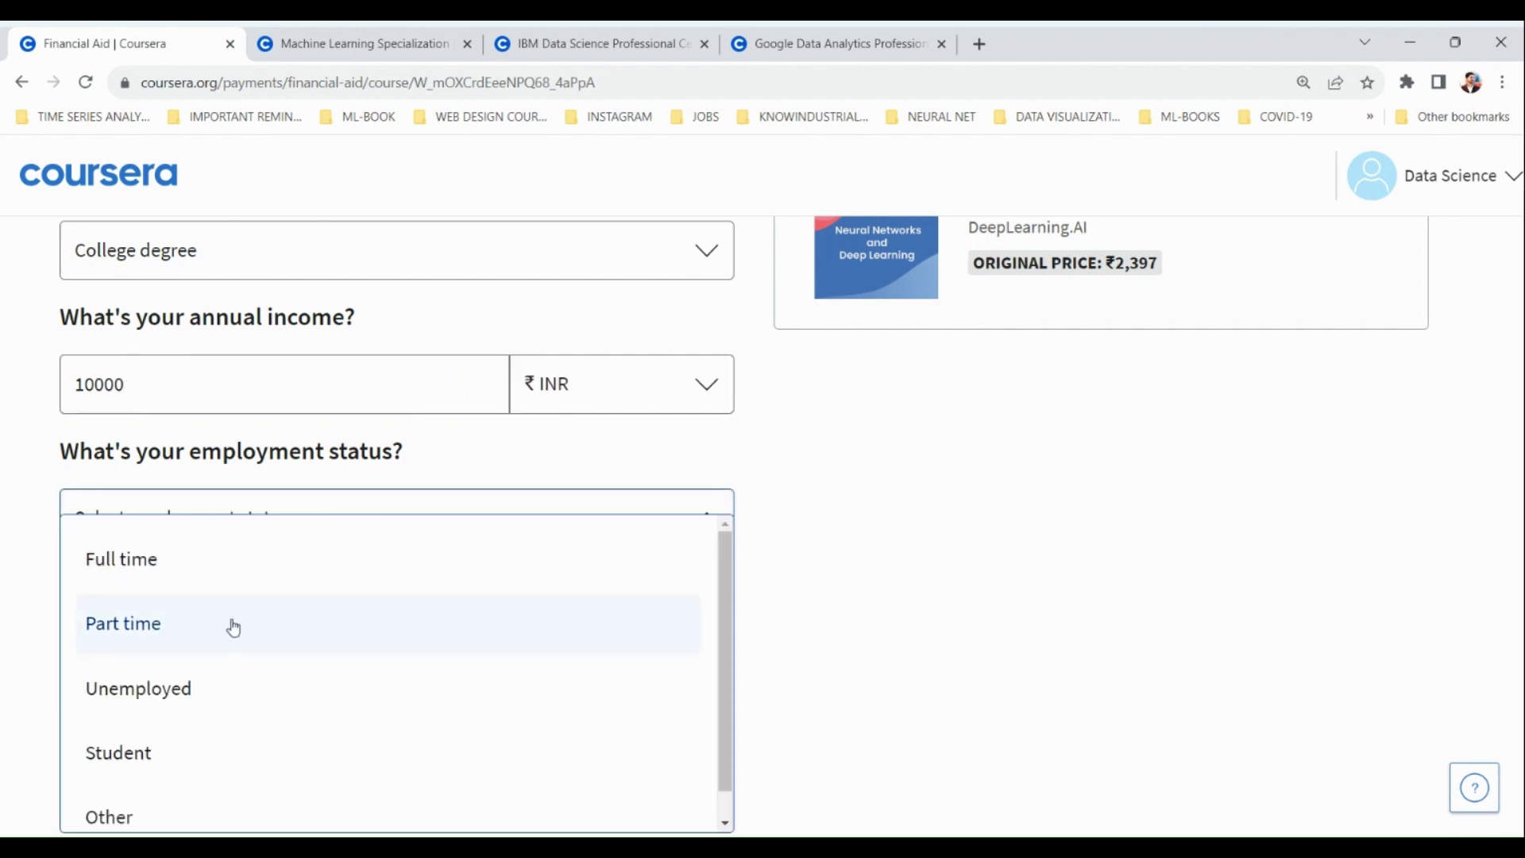
{"action": "left_click", "coordinate": [196, 682]}
{"action": "left_click", "coordinate": [361, 522]}
{"action": "left_click", "coordinate": [170, 734]}
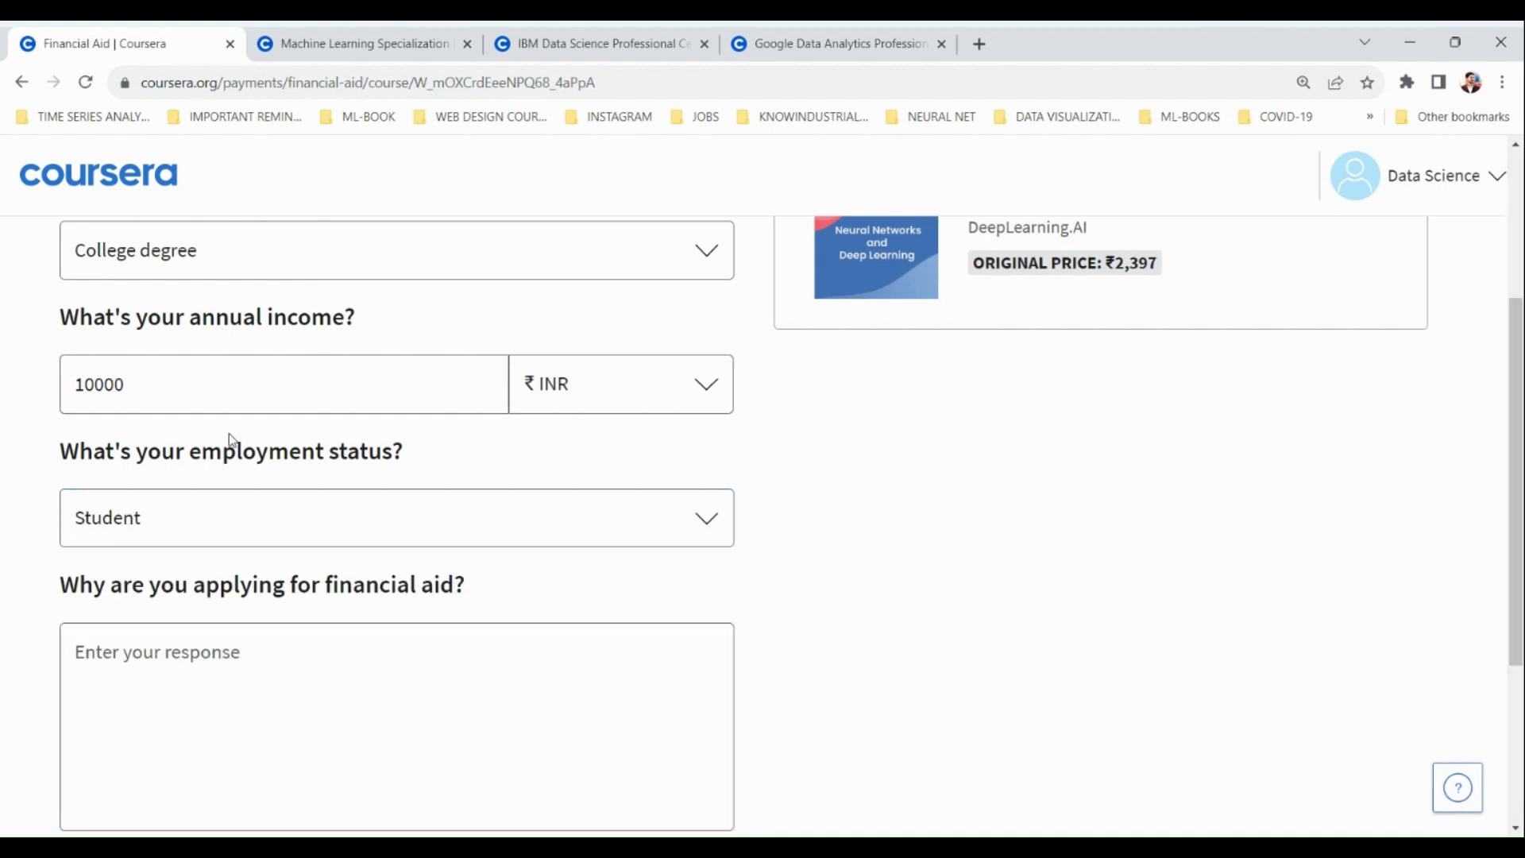
Step: Answer why financial aid is needed with a short text about passion for learning, personal growth and financial constraints
{"action": "scroll", "coordinate": [296, 457], "scroll_direction": "down", "scroll_amount": 2}
{"action": "left_click", "coordinate": [200, 474]}
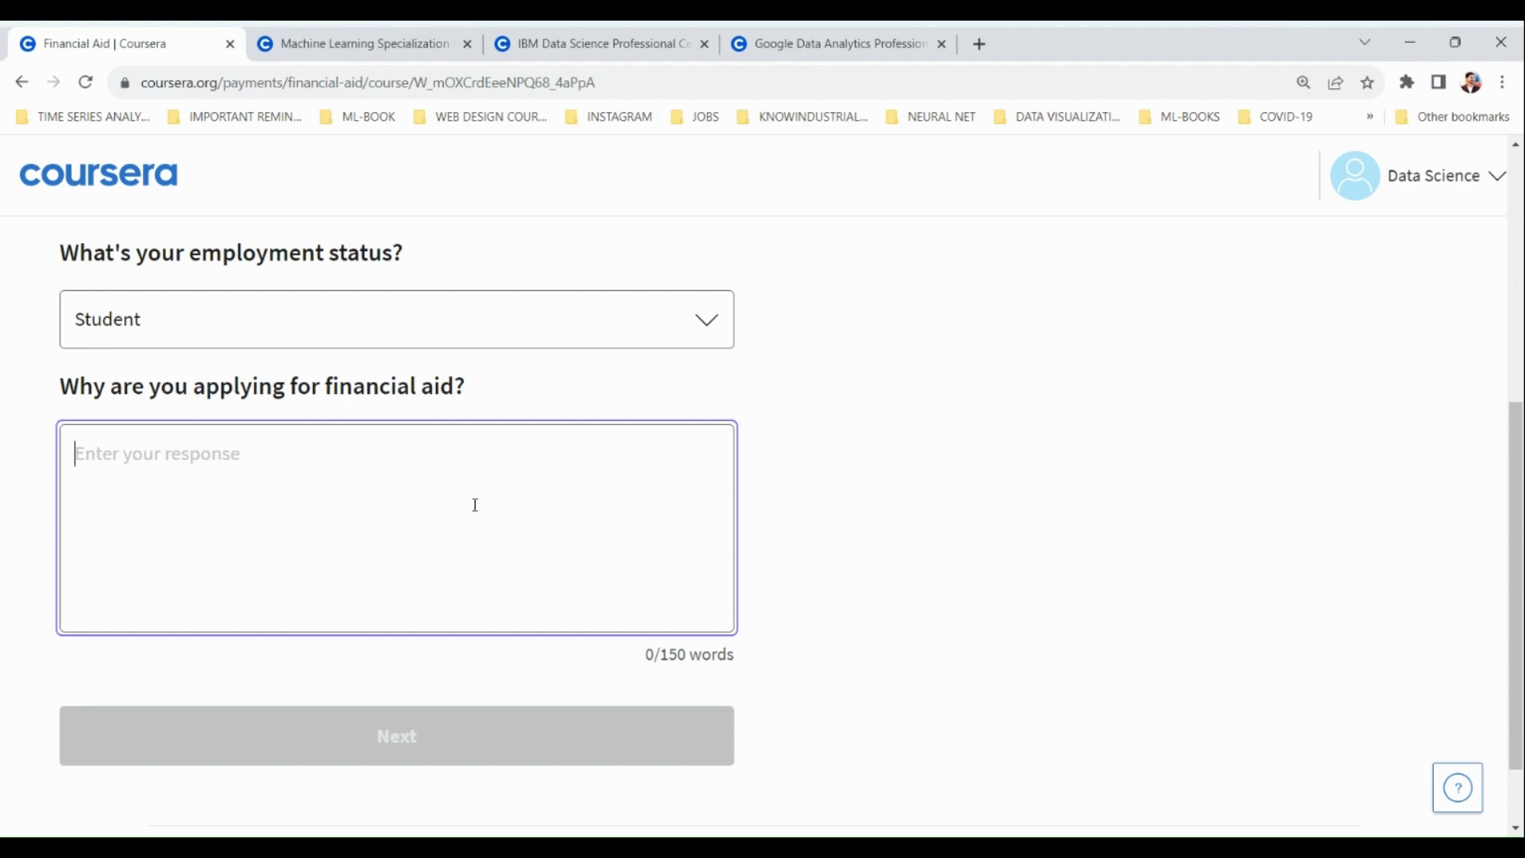
{"action": "type", "text": "I'm applying for financial aid on Coursera because I am passionate about learning and personal growth, and I believe that access to quality education should not be limited by financial constraints. By receiving financial aid, I can overcome any economic barriers that might otherwise prevent me from accessing the valuable courses and resources offered on Coursera. This support will enable me to enhance my skills, knowledge, and career prospects, ultimately benefiting not only myself but also my community and the broader society by contributing to a more educated and skilled workforce."}
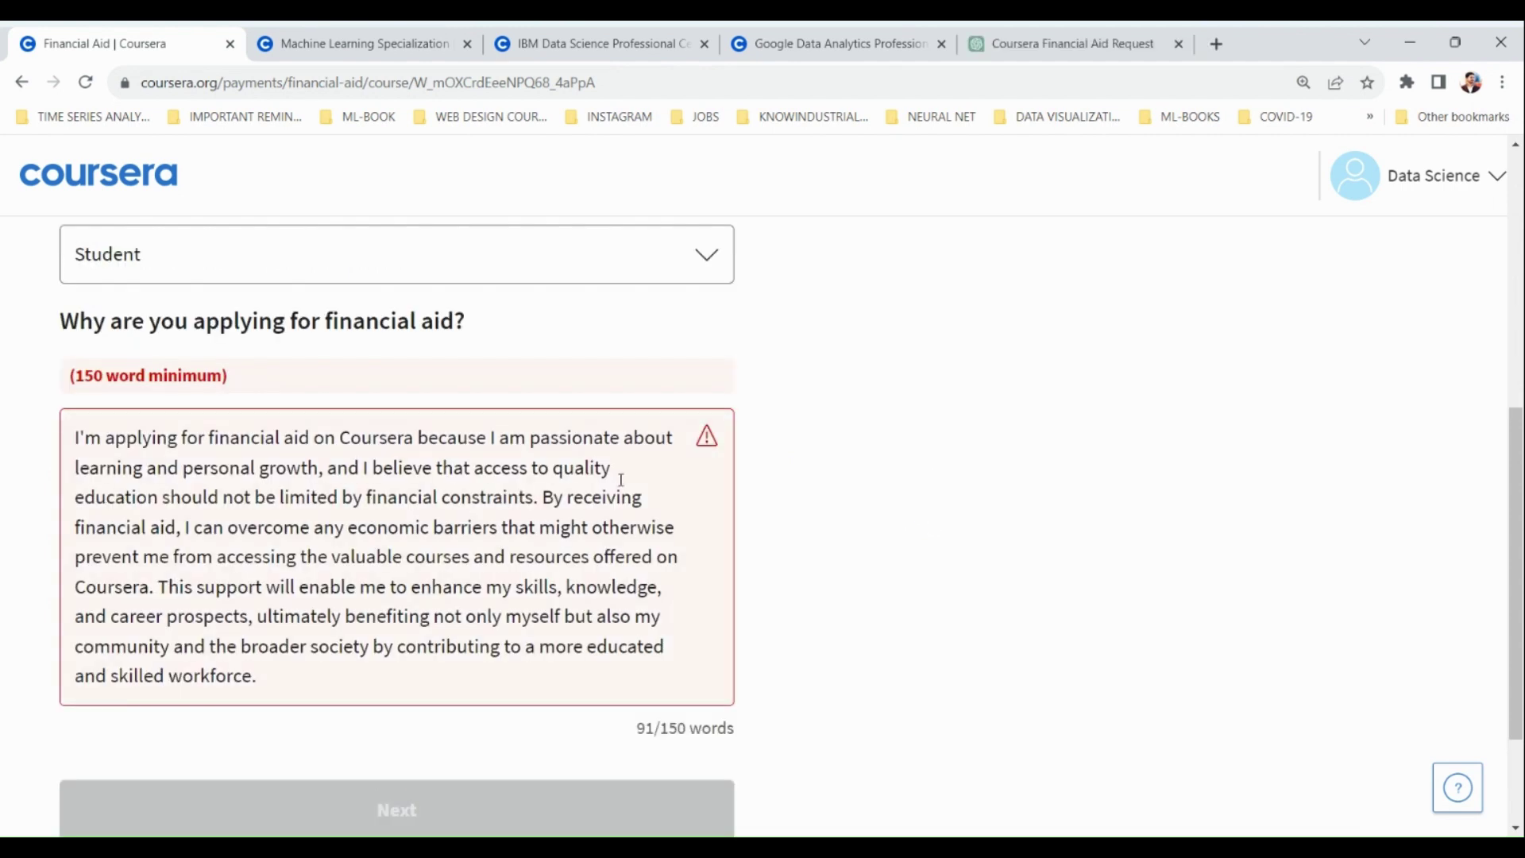
Step: Replace the reason for applying with the longer ChatGPT essay meeting the 150-word minimum, and continue to the second part of the application
{"action": "left_click", "coordinate": [498, 541]}
{"action": "key", "text": "ctrl+a"}
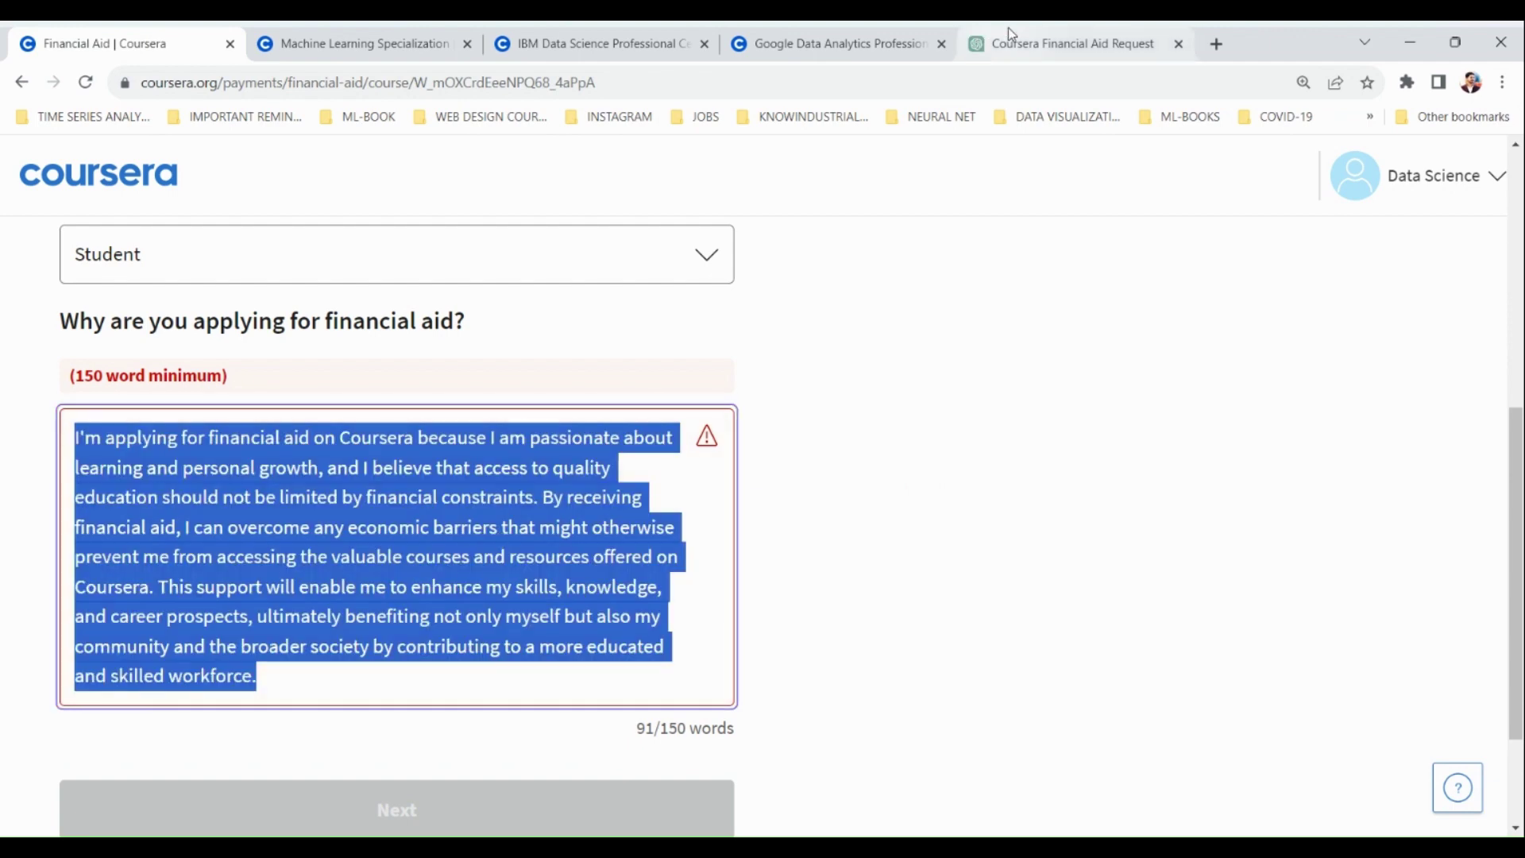
{"action": "left_click", "coordinate": [369, 469]}
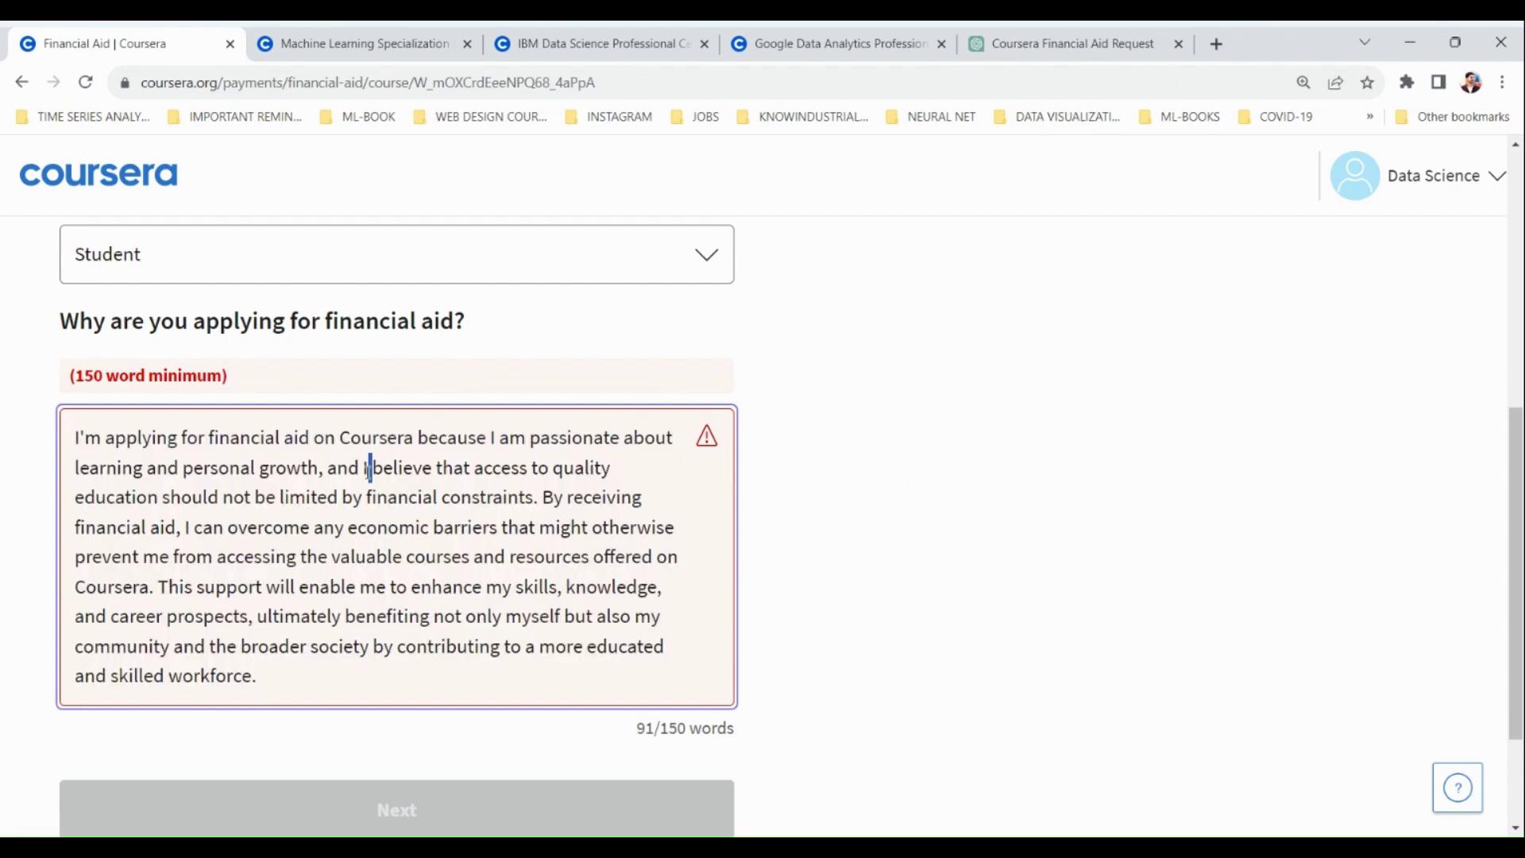
{"action": "key", "text": "ctrl+a"}
{"action": "key", "text": "ctrl+v"}
{"action": "scroll", "coordinate": [373, 473], "scroll_direction": "down", "scroll_amount": 3}
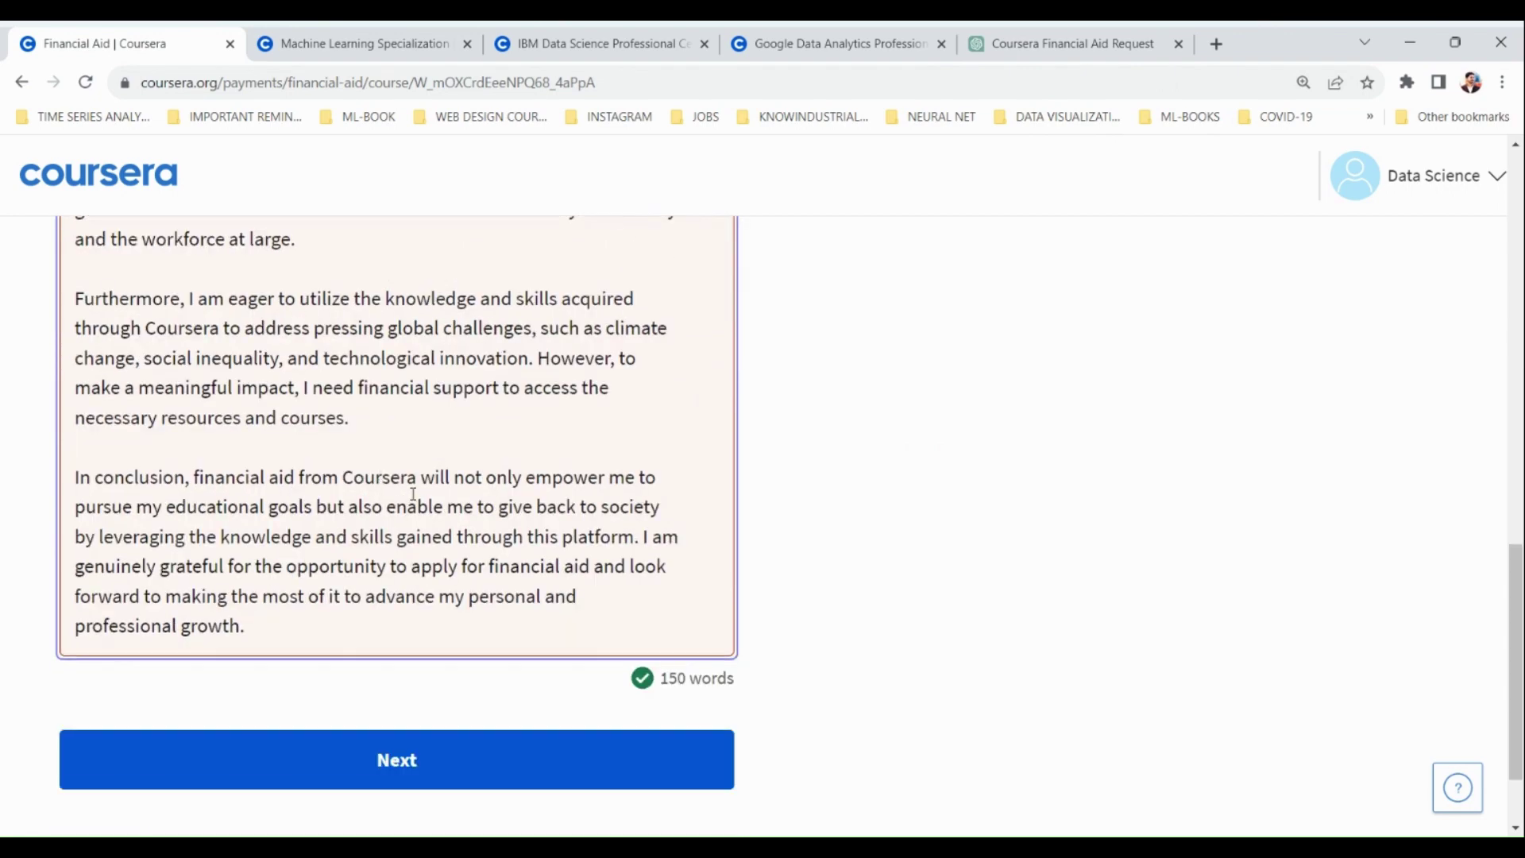
{"action": "scroll", "coordinate": [916, 506], "scroll_direction": "up", "scroll_amount": 10}
{"action": "scroll", "coordinate": [915, 506], "scroll_direction": "down", "scroll_amount": 10}
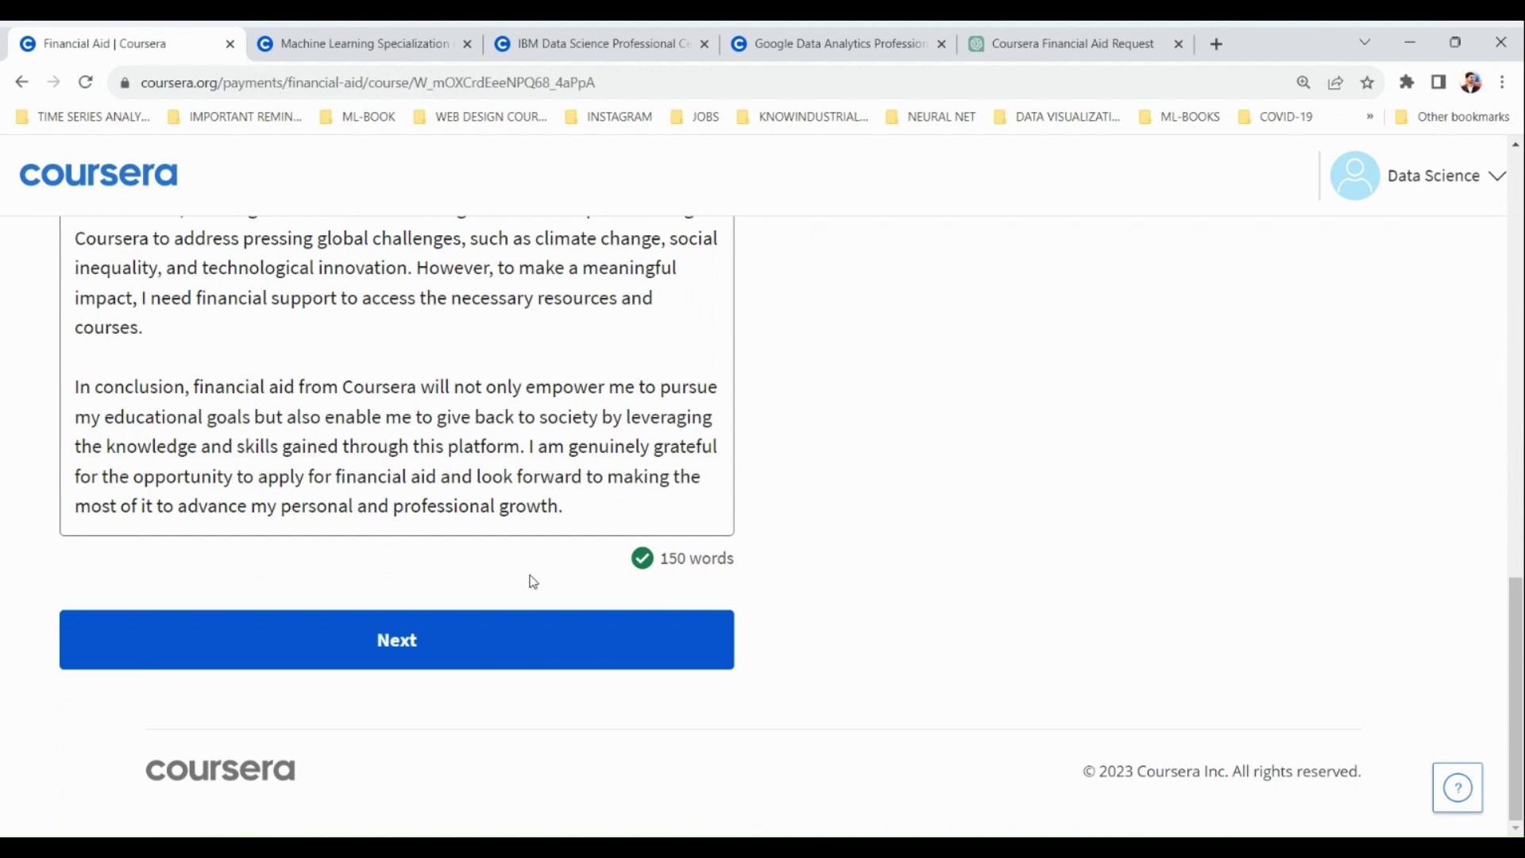
{"action": "left_click", "coordinate": [511, 627]}
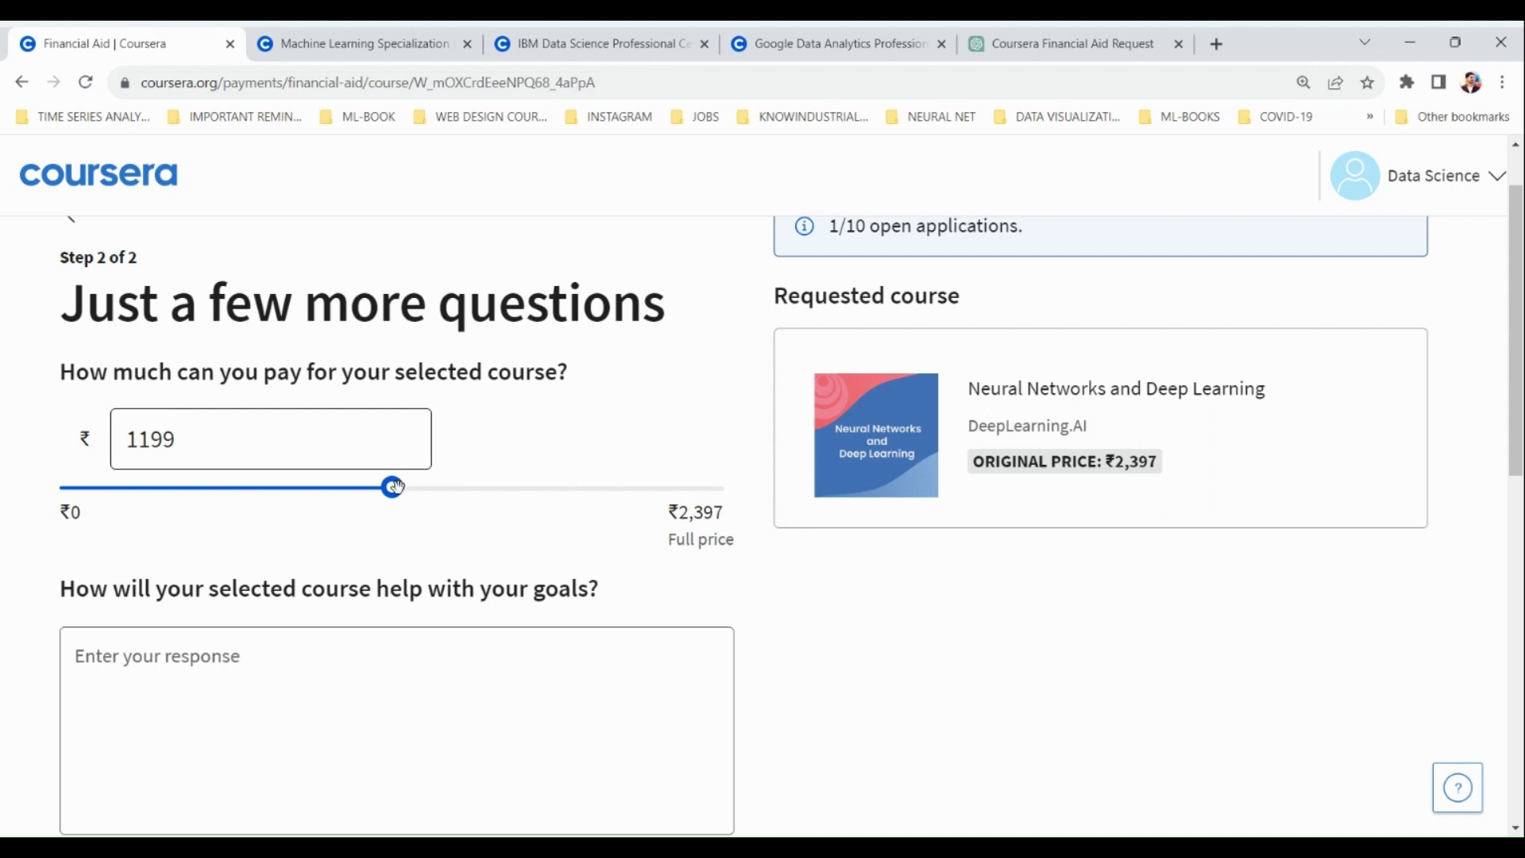
Step: Set the amount payable for the selected course to ₹94
{"action": "left_click_drag", "start_coordinate": [397, 488], "coordinate": [86, 491]}
{"action": "scroll", "coordinate": [255, 541], "scroll_direction": "down", "scroll_amount": 3}
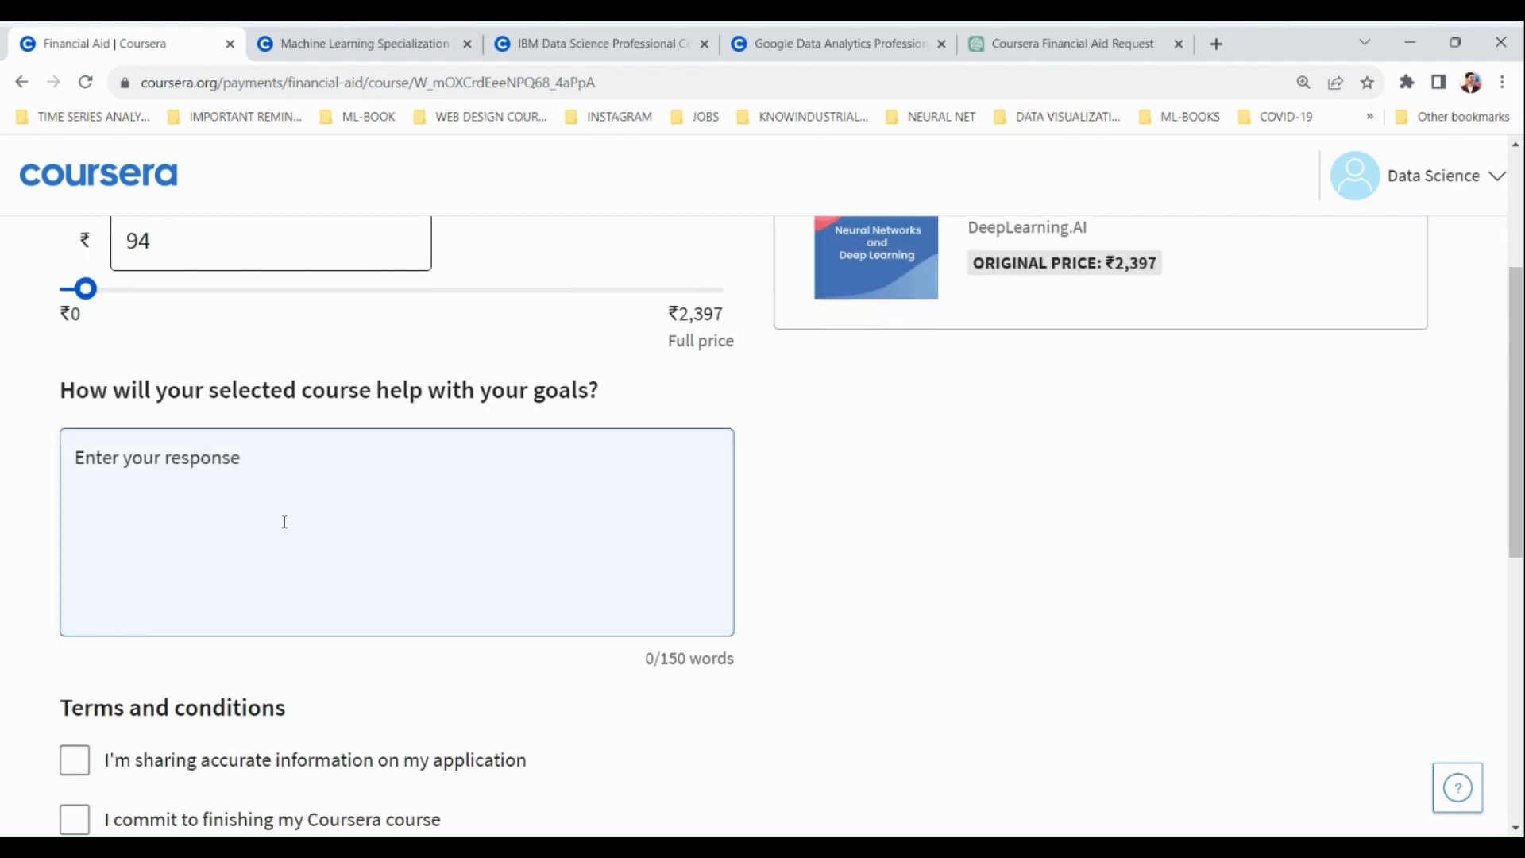
Step: Use ChatGPT for an answer on how the course helps with the goals and paste it as the response in the application
{"action": "triple_click", "coordinate": [208, 401]}
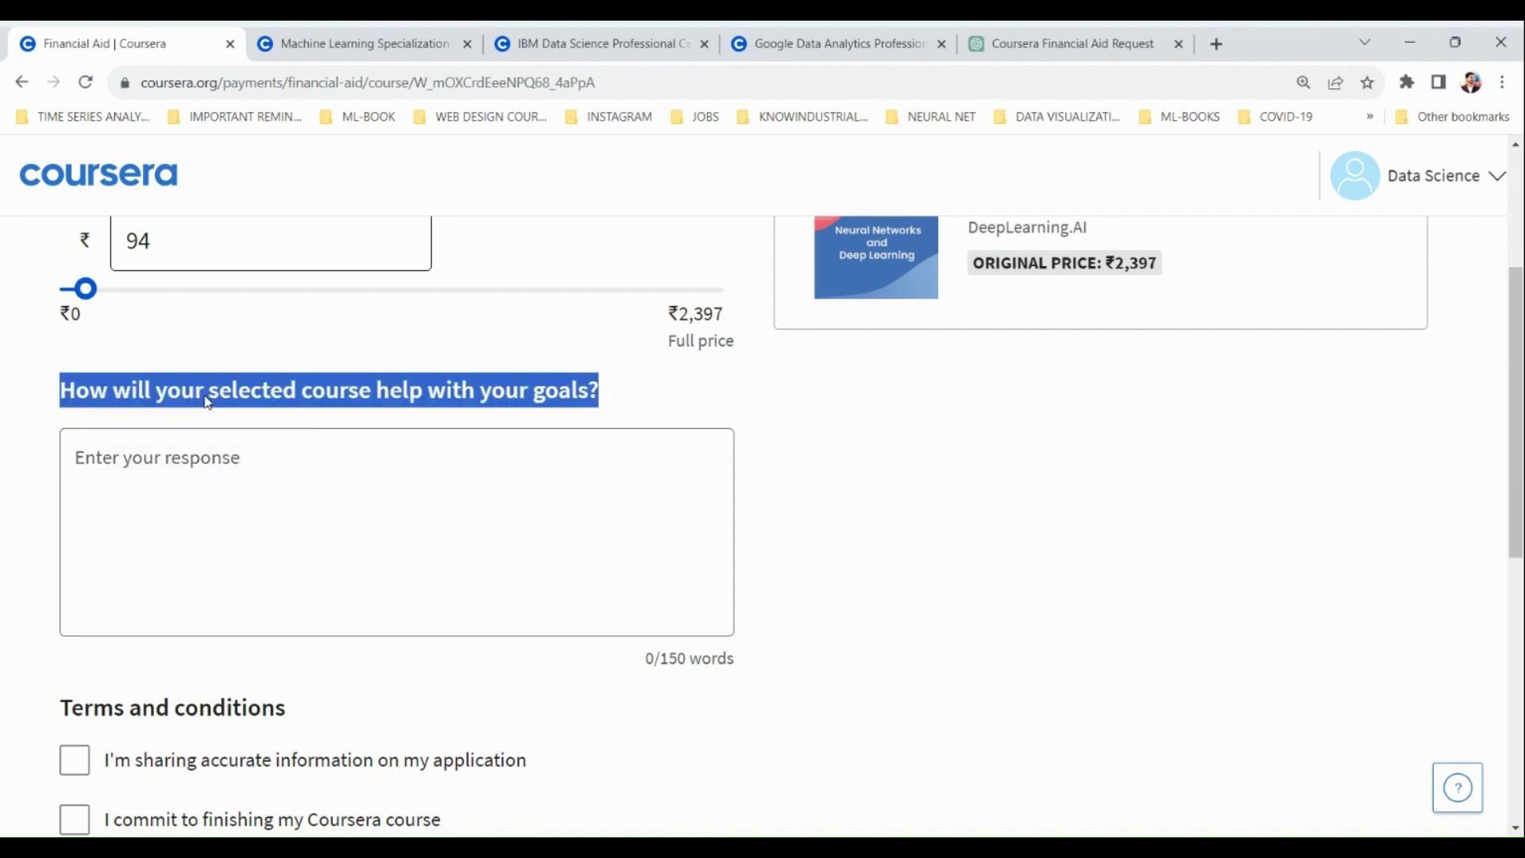
{"action": "left_click", "coordinate": [1074, 43]}
{"action": "scroll", "coordinate": [996, 719], "scroll_direction": "down", "scroll_amount": 3}
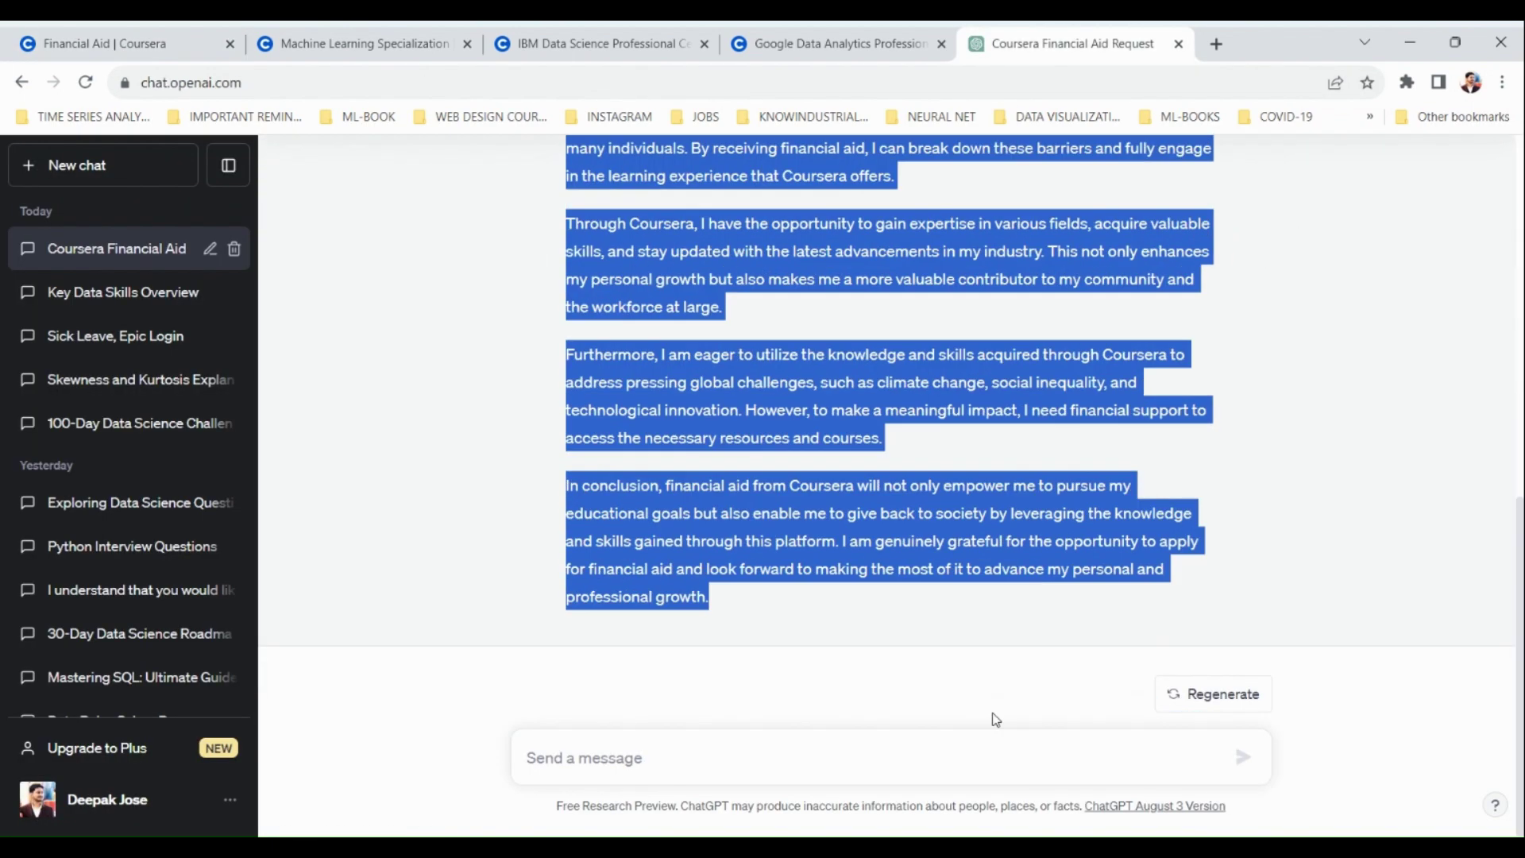
{"action": "key", "text": "ctrl+1"}
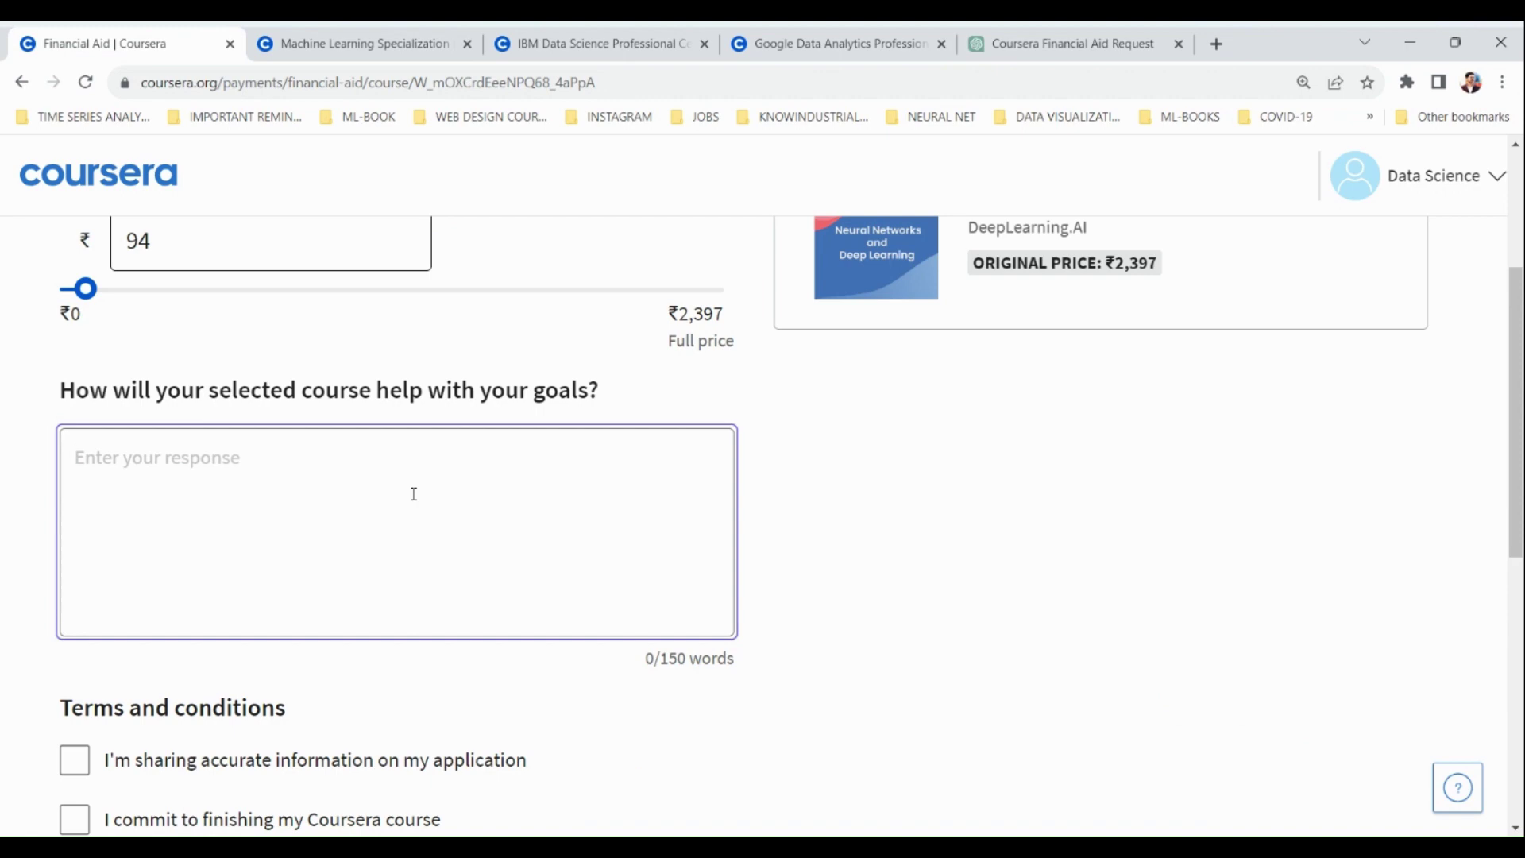
{"action": "key", "text": "ctrl+v"}
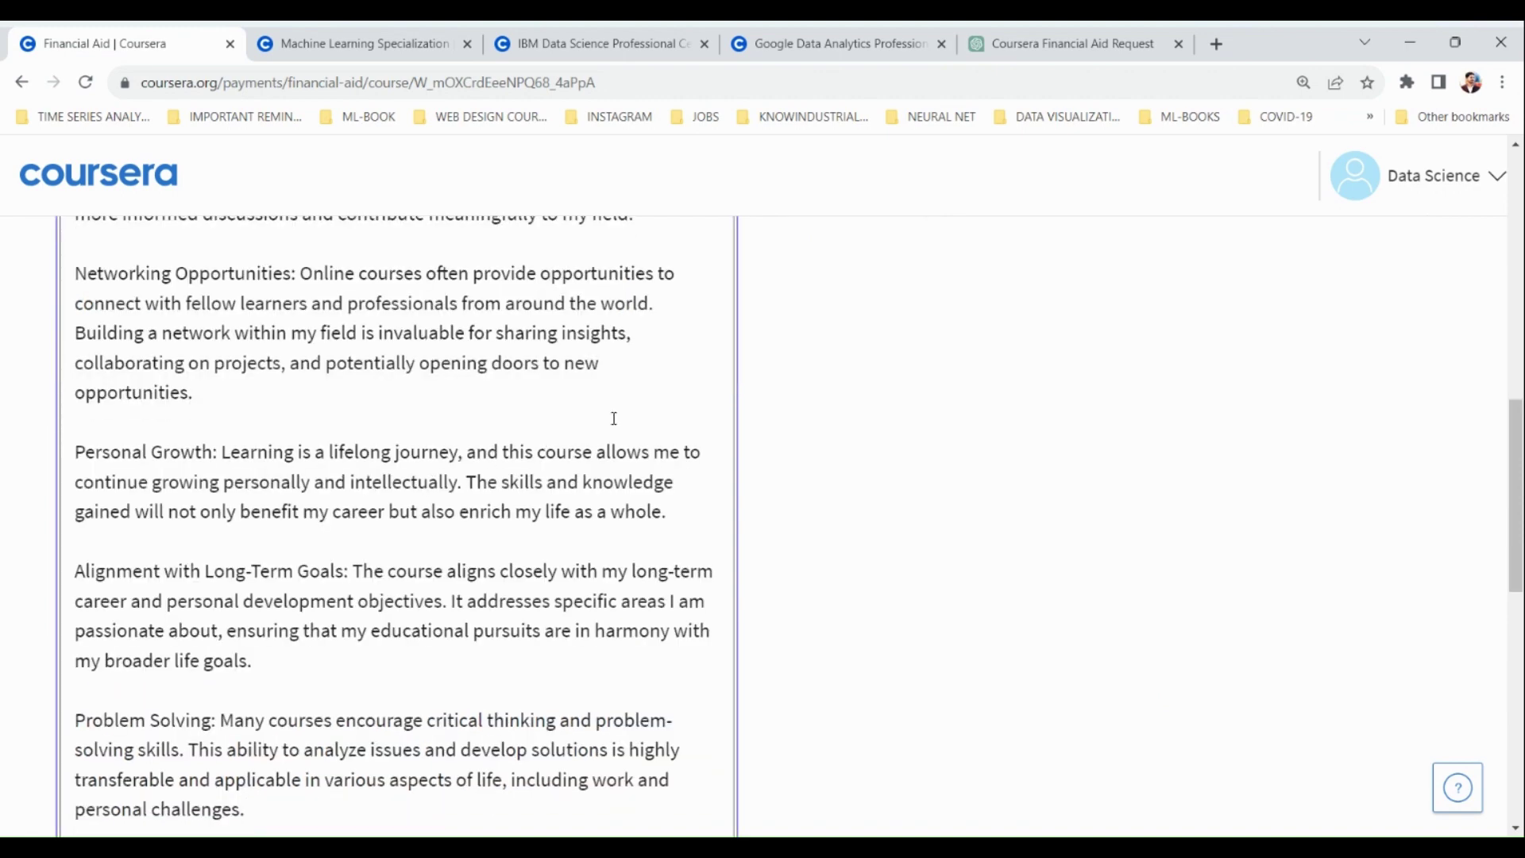
{"action": "scroll", "coordinate": [795, 501], "scroll_direction": "down", "scroll_amount": 7}
{"action": "scroll", "coordinate": [402, 453], "scroll_direction": "up", "scroll_amount": 10}
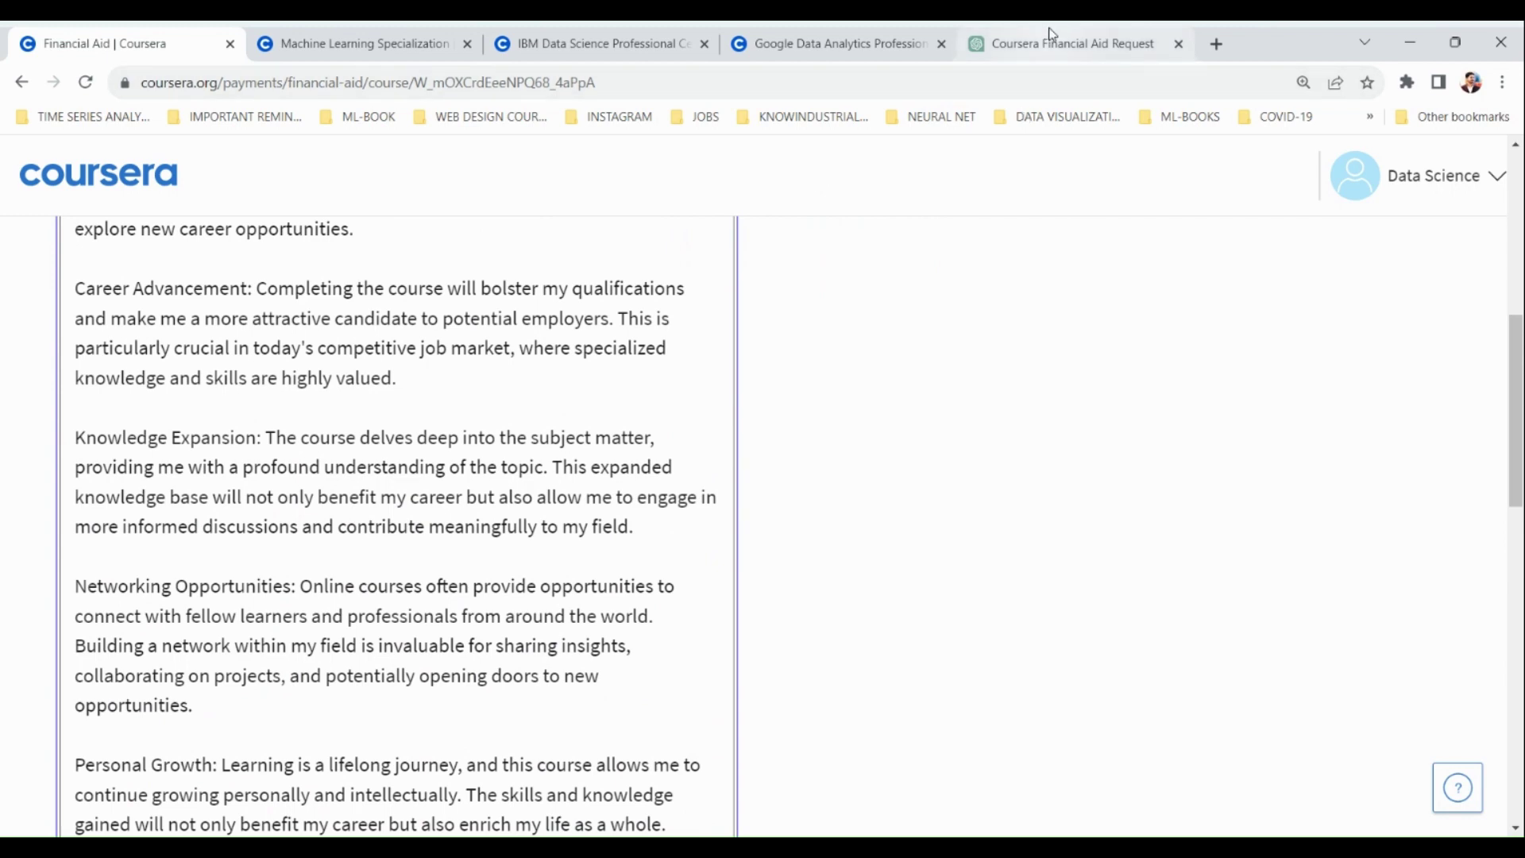
{"action": "scroll", "coordinate": [199, 458], "scroll_direction": "down", "scroll_amount": 3}
{"action": "scroll", "coordinate": [198, 457], "scroll_direction": "down", "scroll_amount": 8}
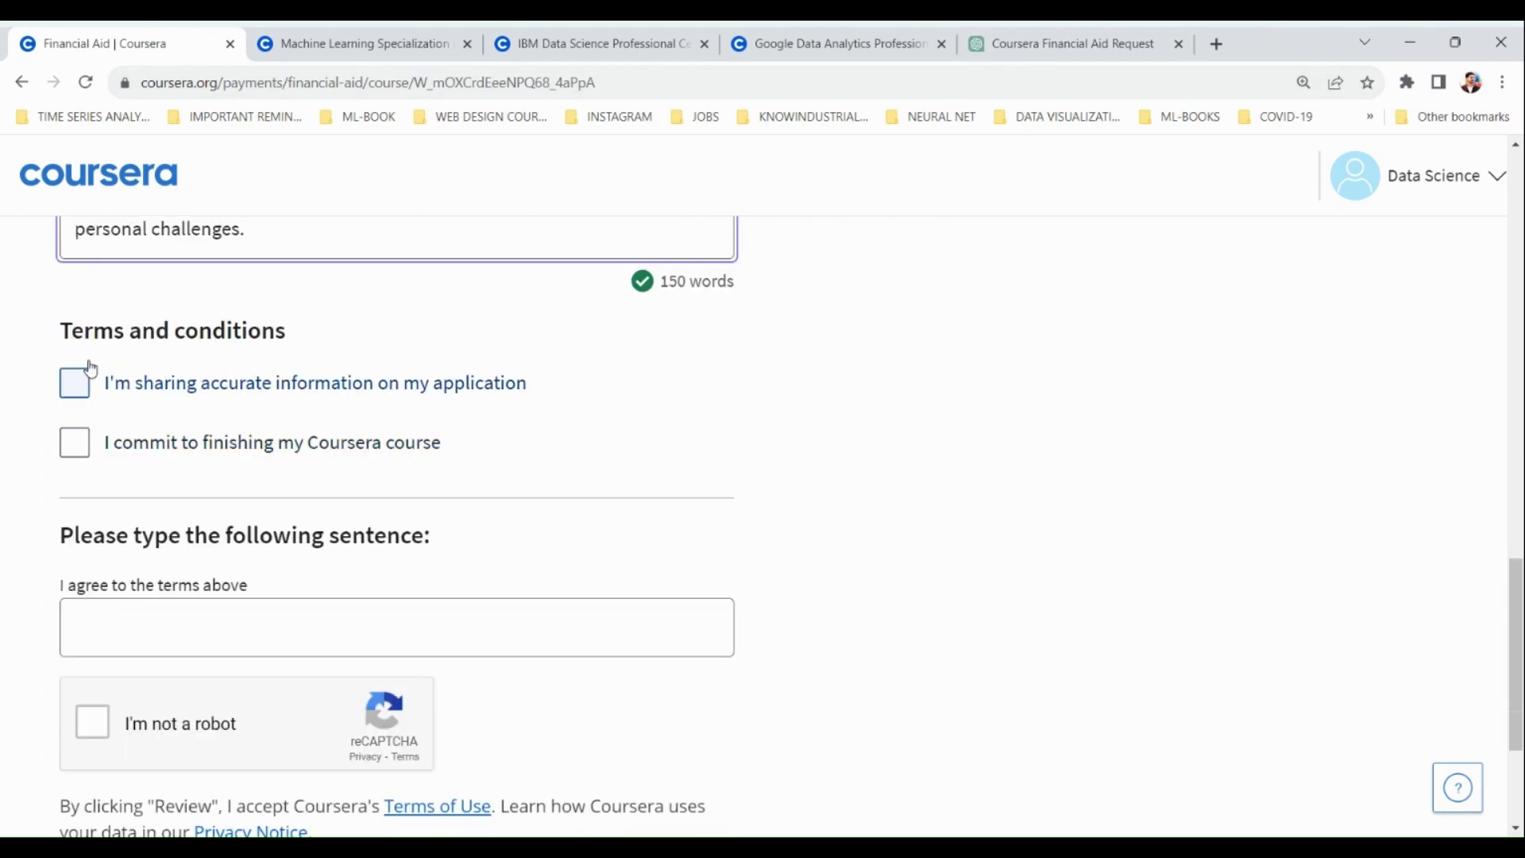
Step: Accept both terms and conditions and enter the sentence "I agree to the terms above"
{"action": "left_click", "coordinate": [73, 383]}
{"action": "left_click", "coordinate": [80, 451]}
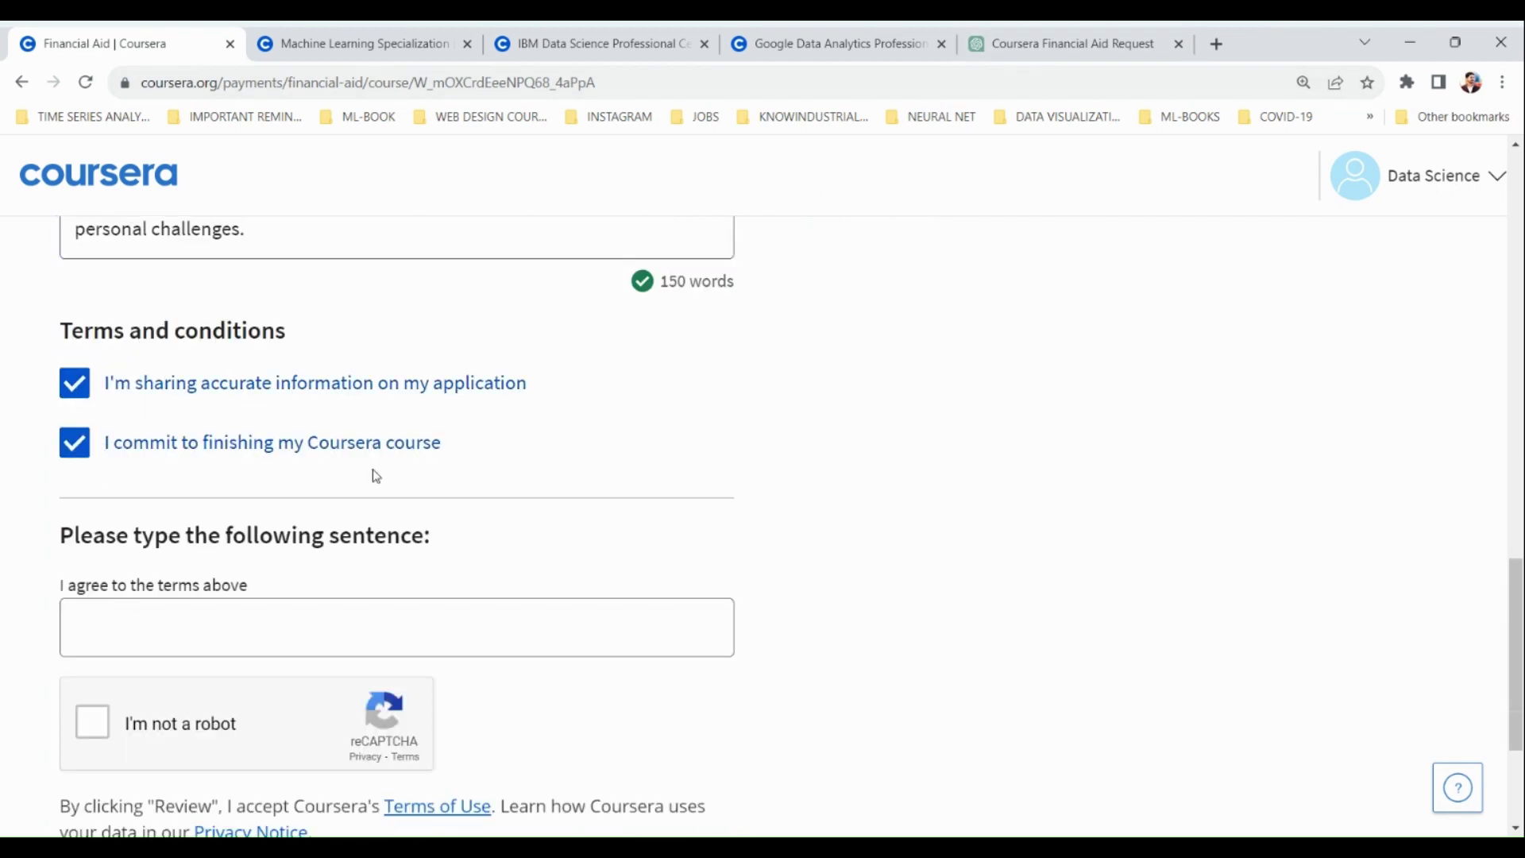
{"action": "left_click", "coordinate": [198, 613]}
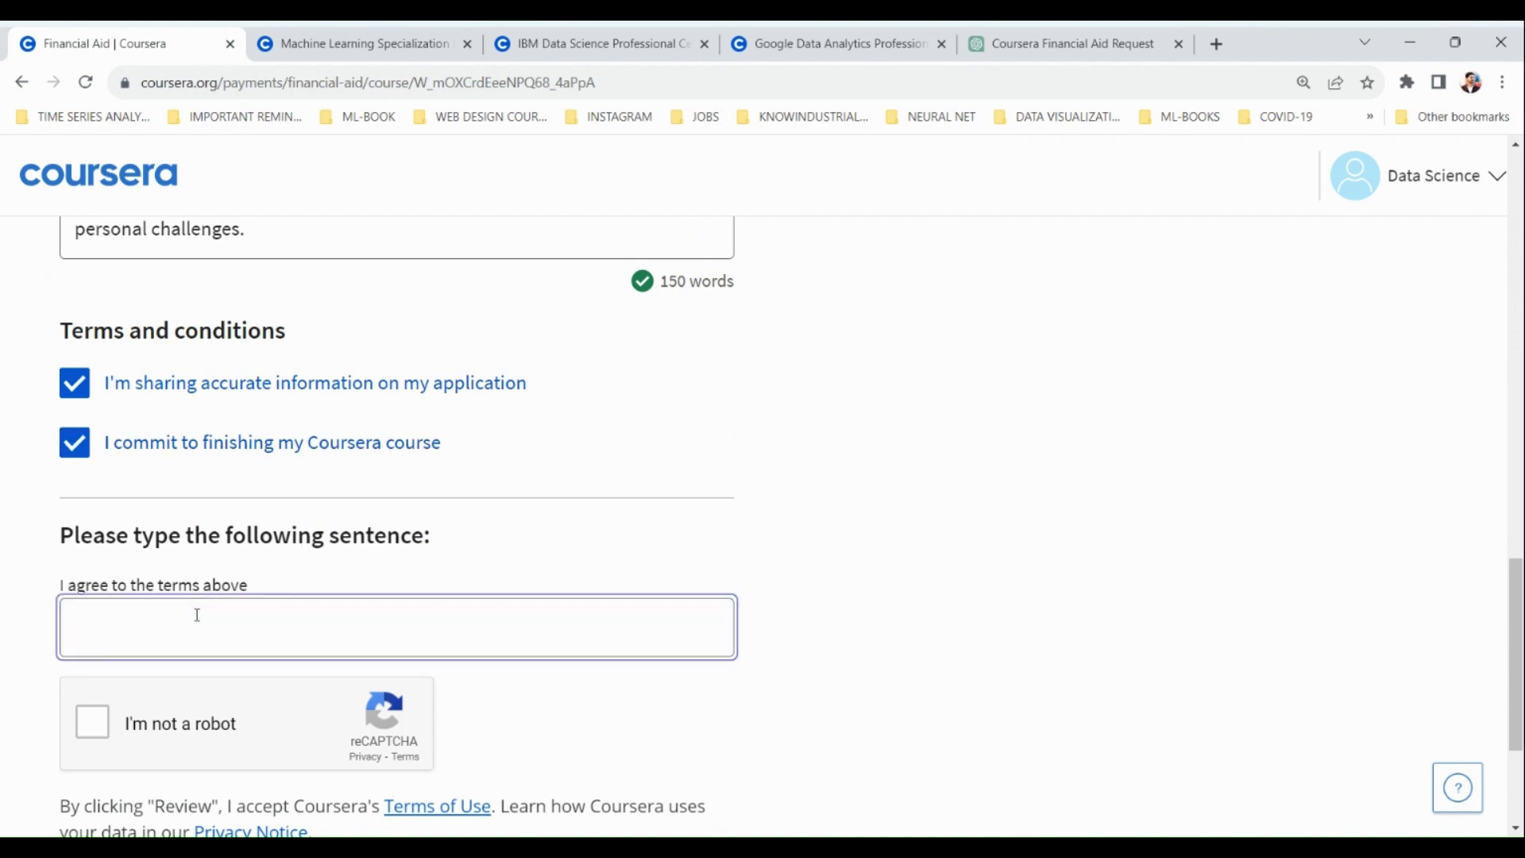
{"action": "type", "text": "I a"}
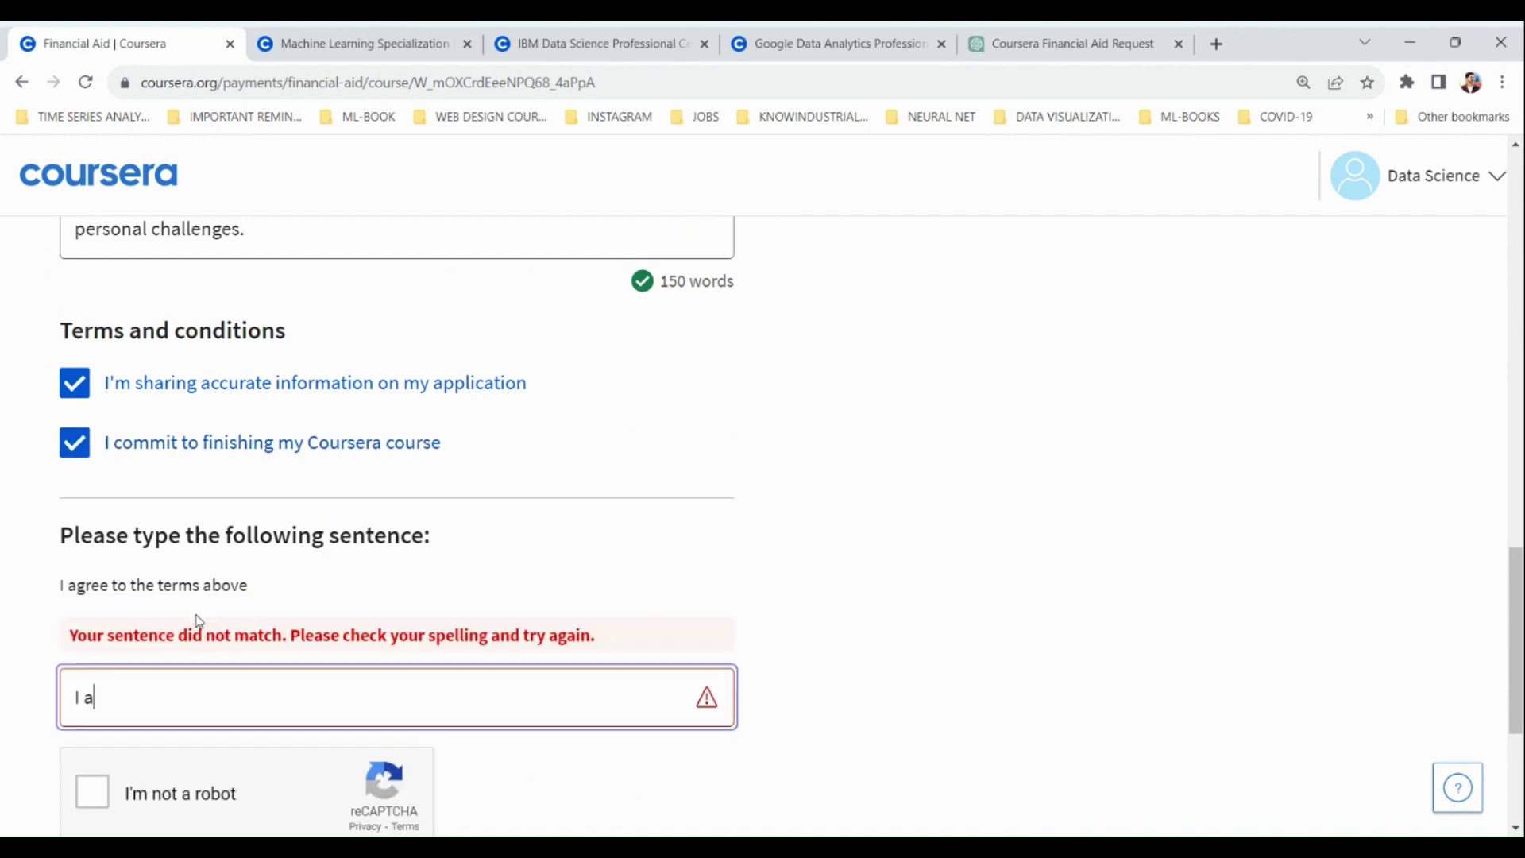
{"action": "type", "text": "gree to the terms above"}
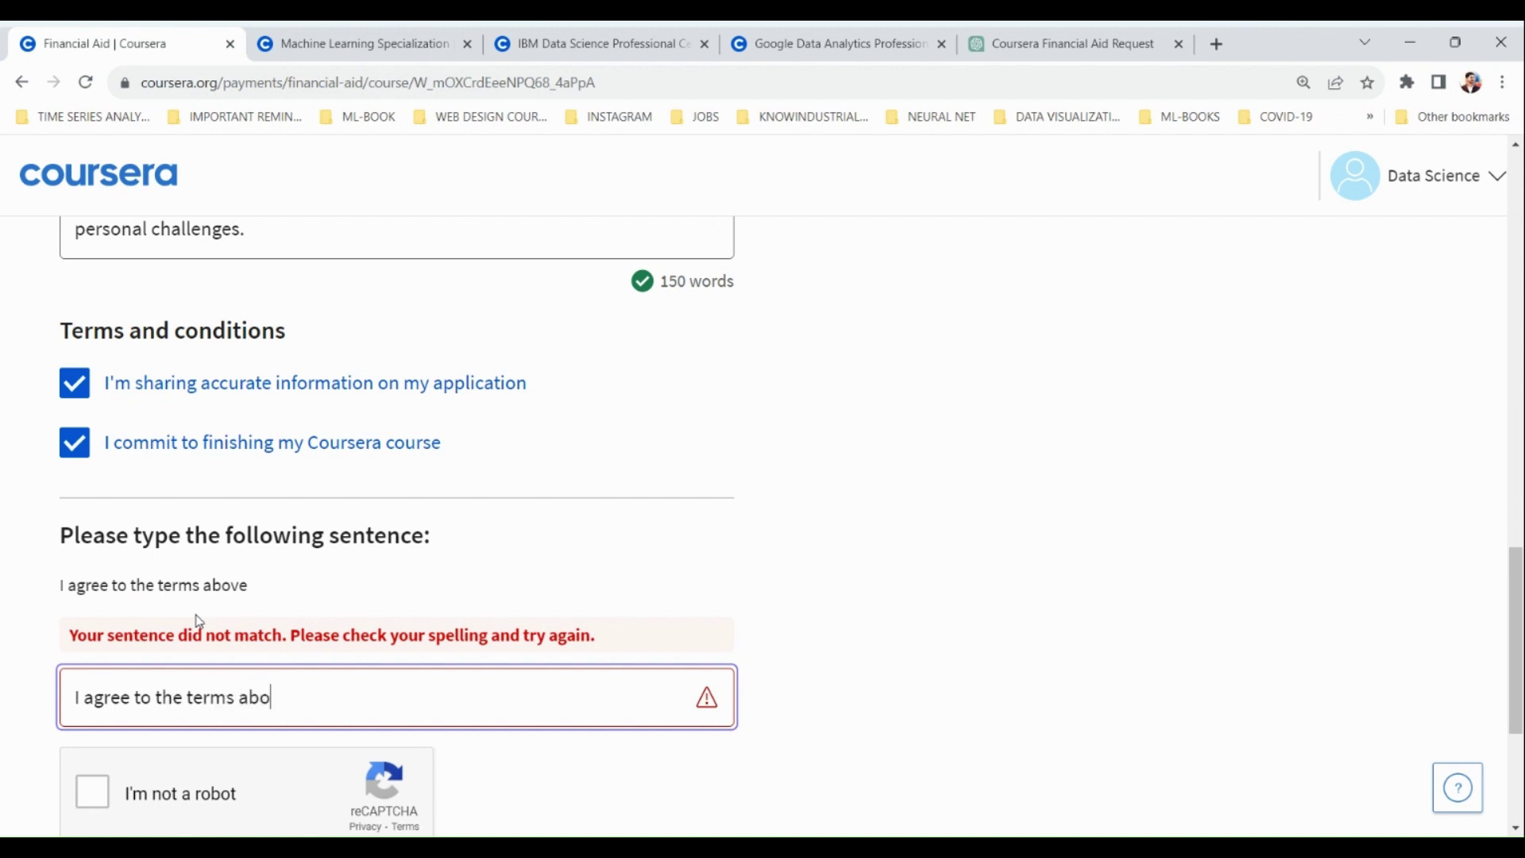
Step: Complete the reCAPTCHA check and proceed to the review page of the financial aid application
{"action": "left_click", "coordinate": [77, 732]}
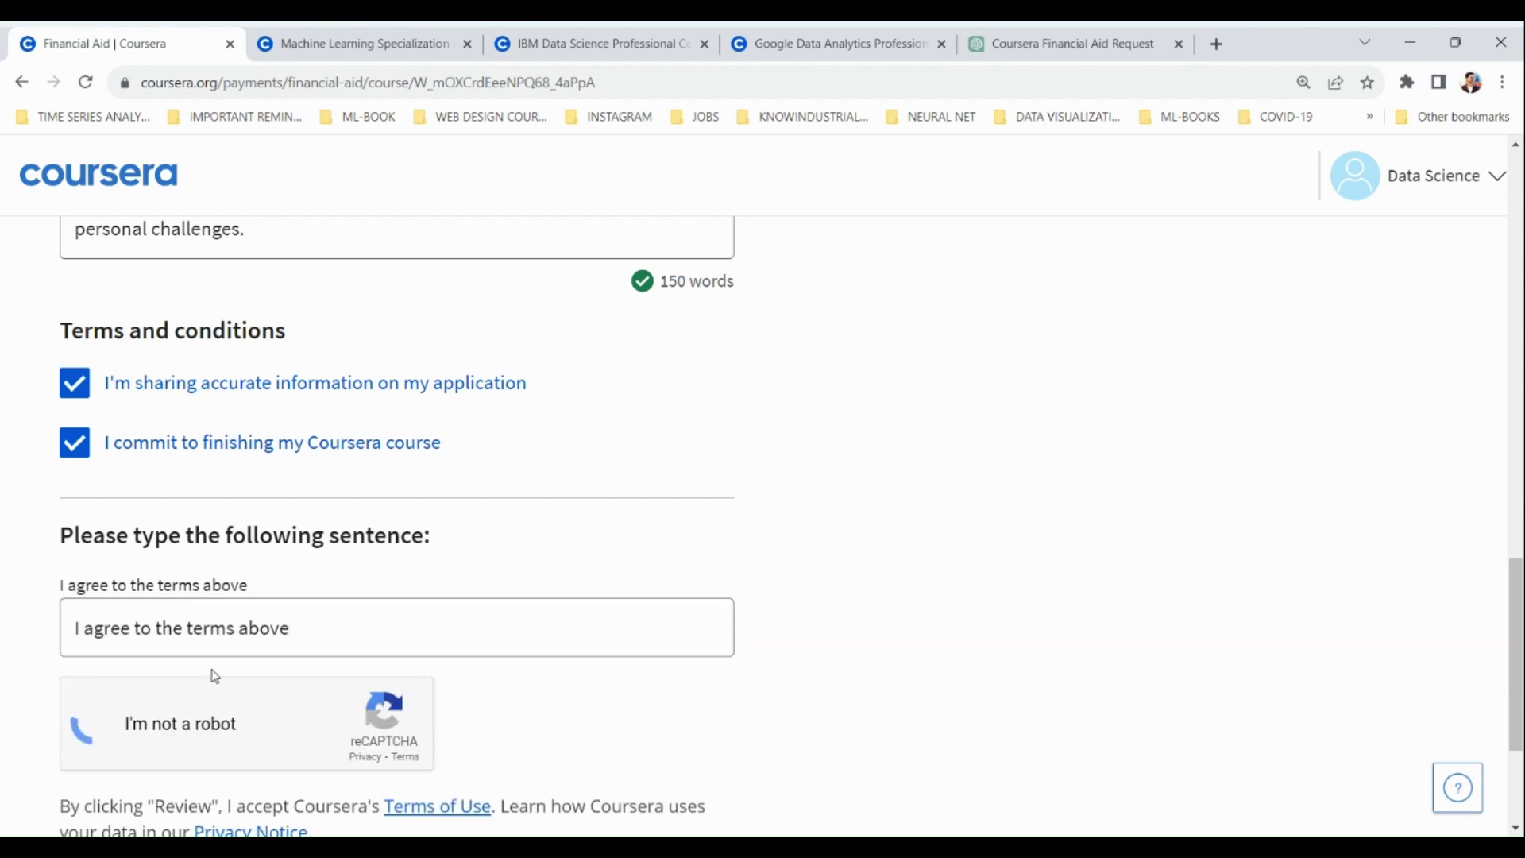
{"action": "scroll", "coordinate": [293, 634], "scroll_direction": "down", "scroll_amount": 3}
{"action": "left_click", "coordinate": [336, 697]}
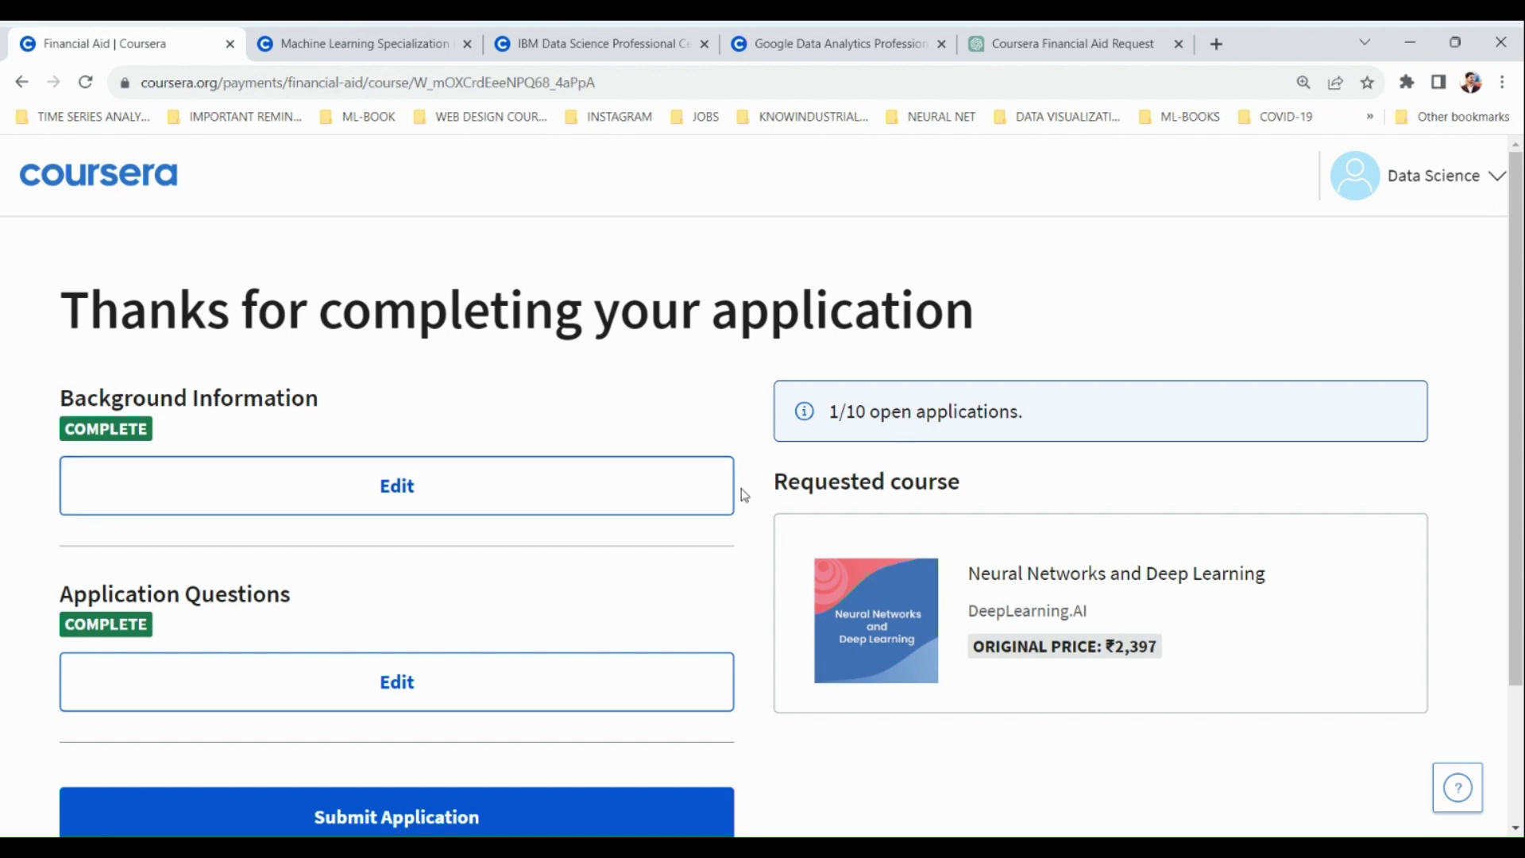
{"action": "scroll", "coordinate": [851, 520], "scroll_direction": "down", "scroll_amount": 1}
{"action": "scroll", "coordinate": [851, 521], "scroll_direction": "down", "scroll_amount": 2}
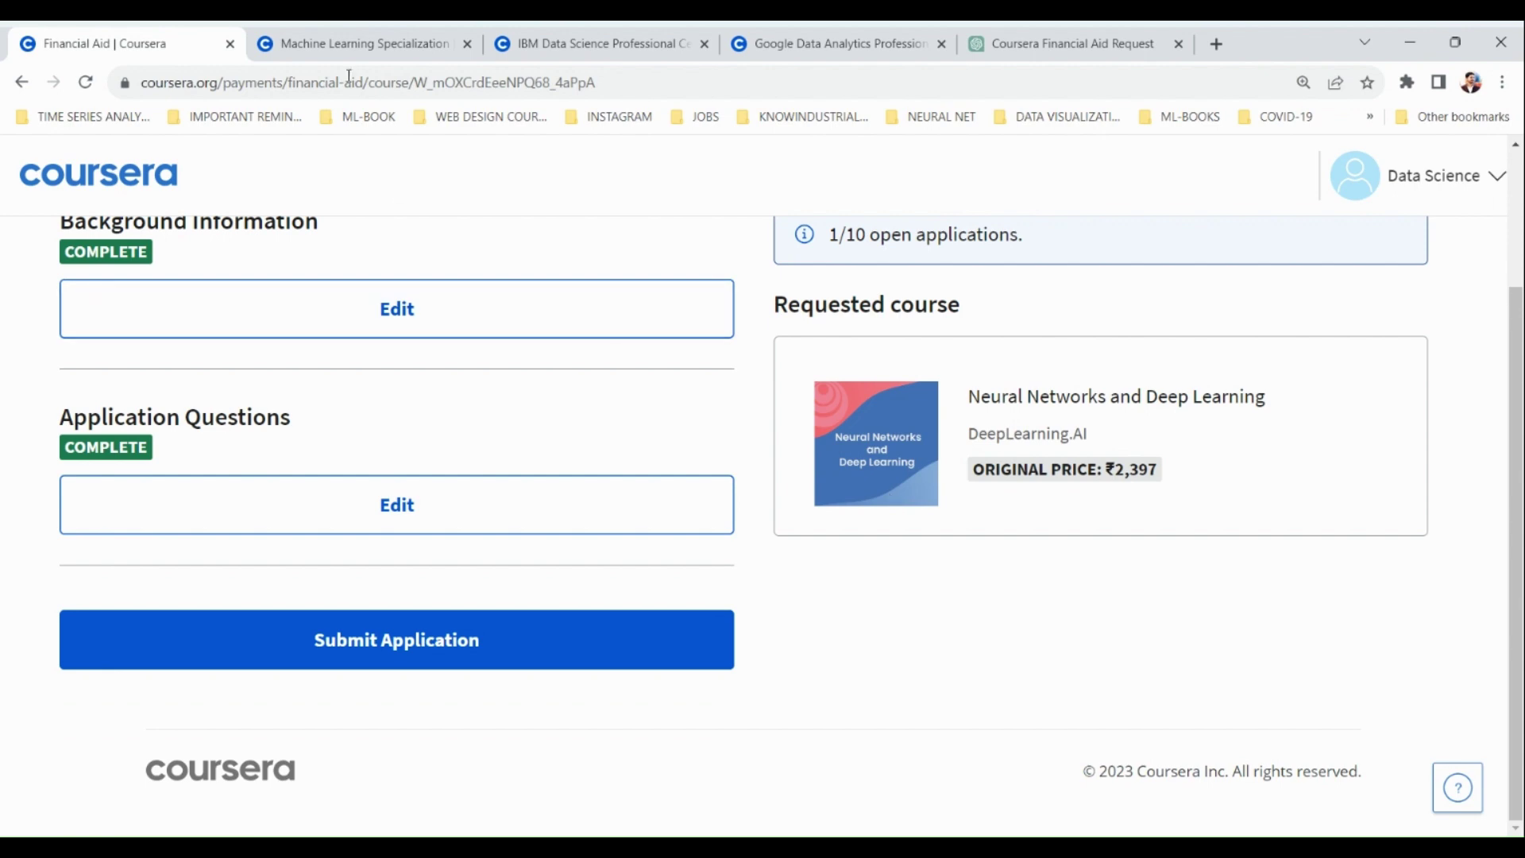
{"action": "left_click", "coordinate": [352, 40]}
{"action": "left_click", "coordinate": [595, 43]}
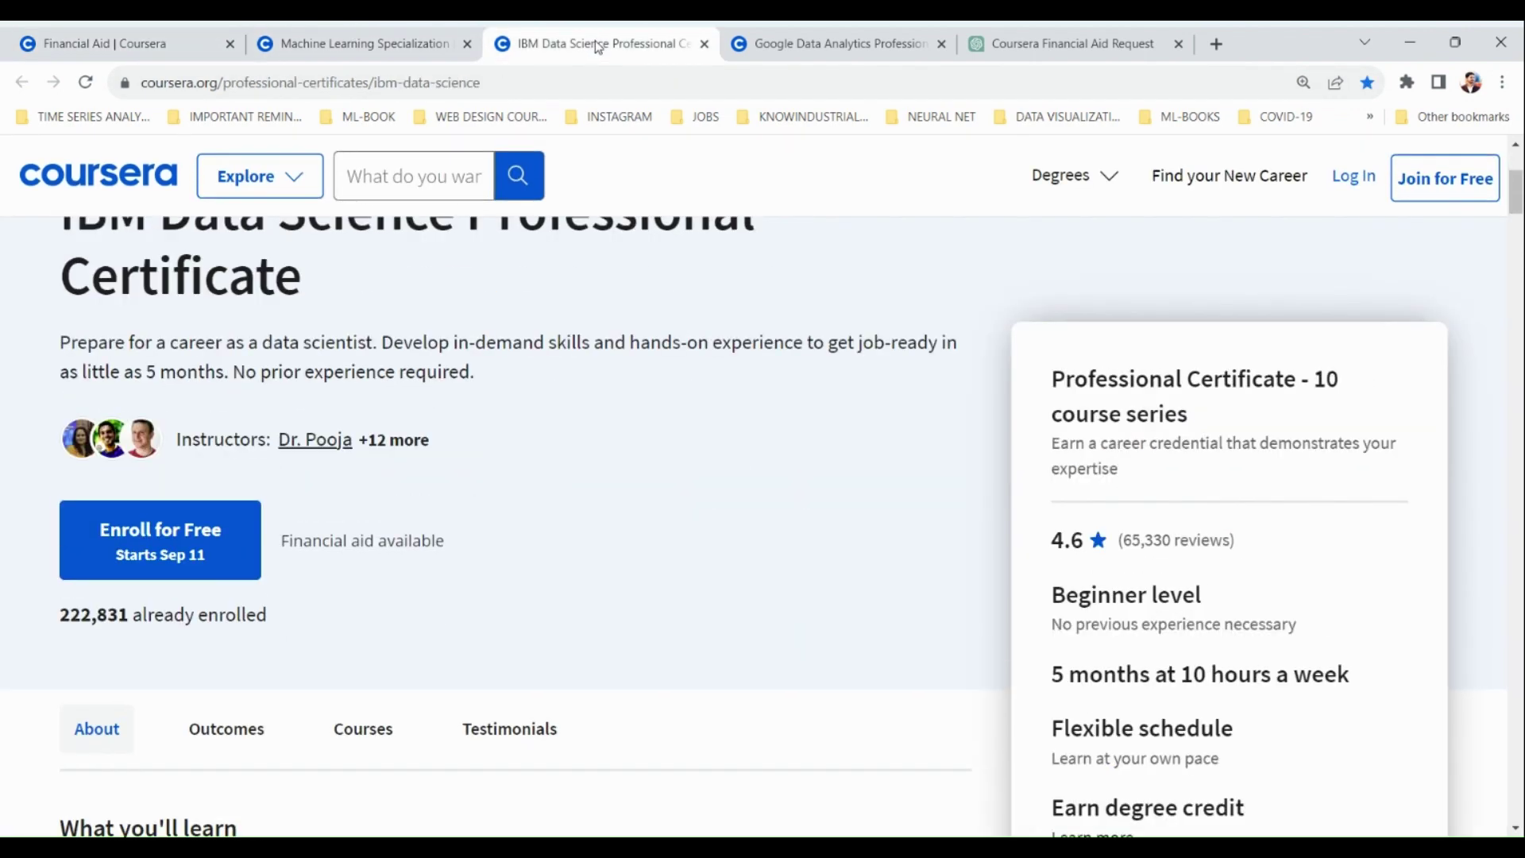
{"action": "left_click", "coordinate": [796, 36]}
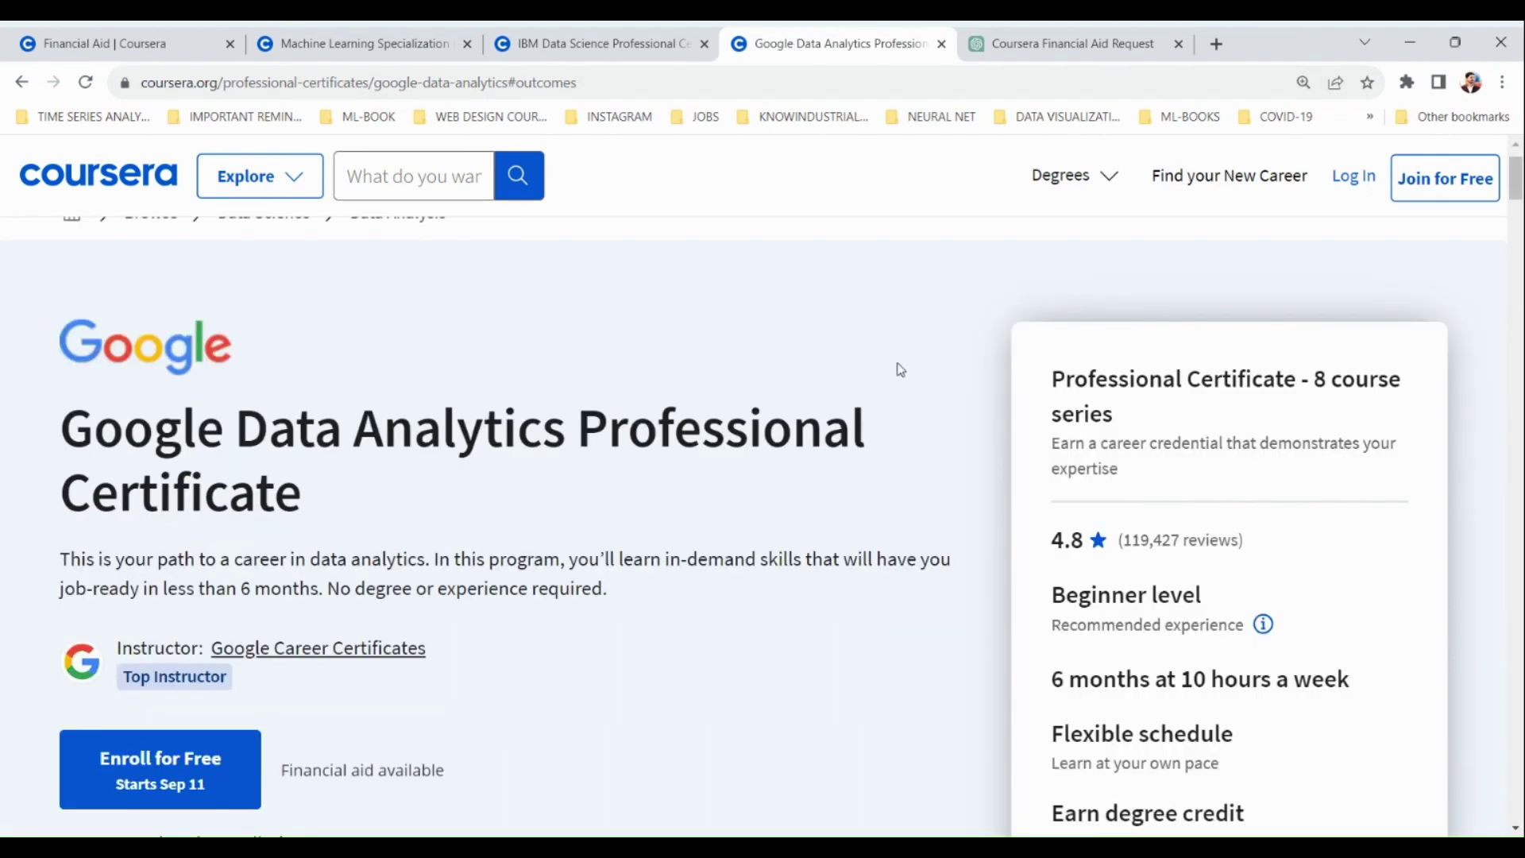
{"action": "left_click", "coordinate": [214, 49]}
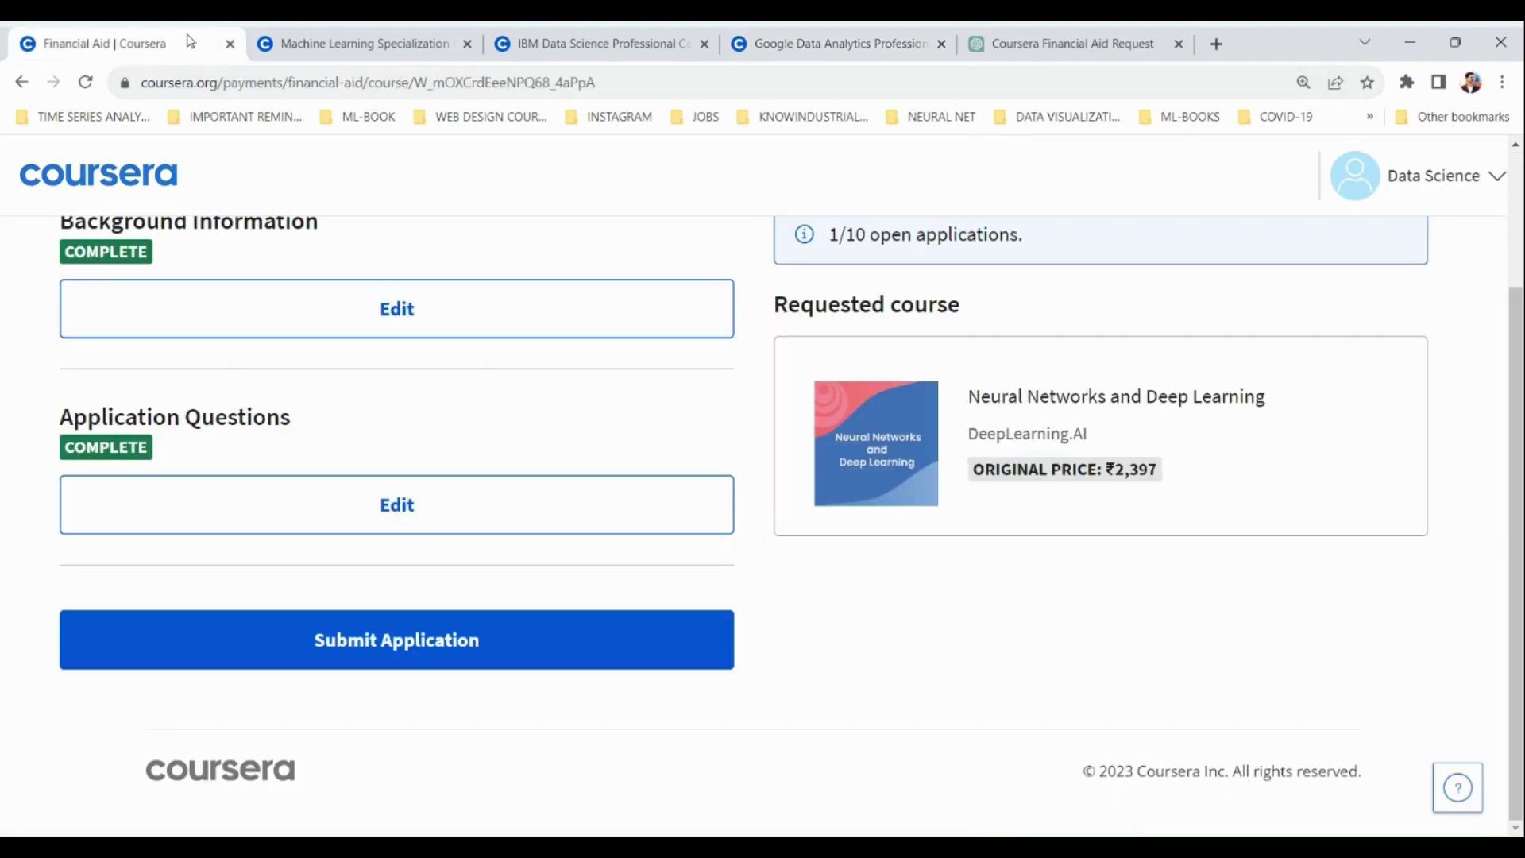